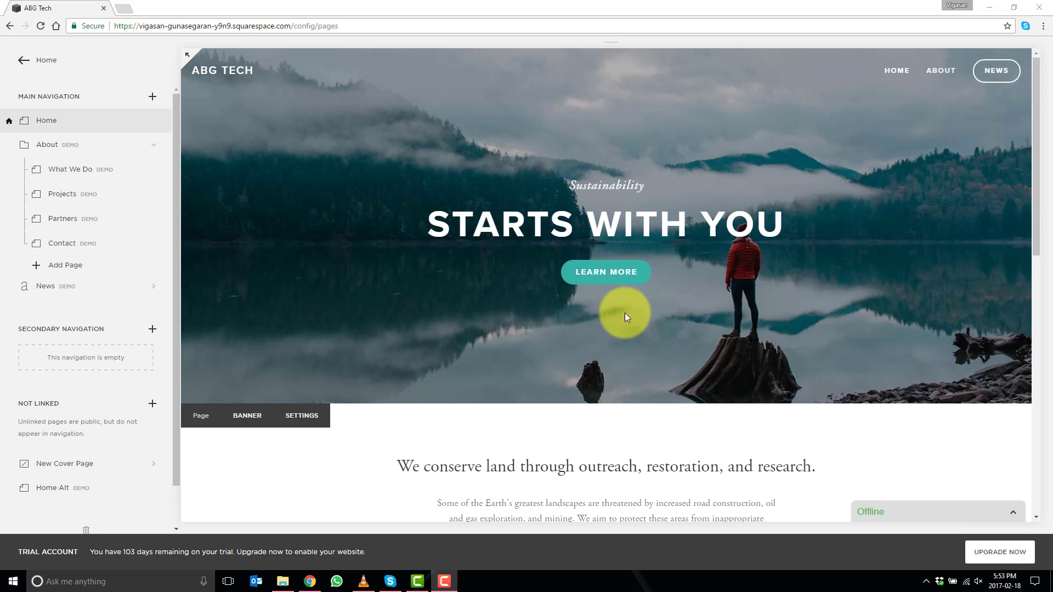
Insert an empty Image block above the home page's conservation heading
scroll(465, 421, "down", 2)
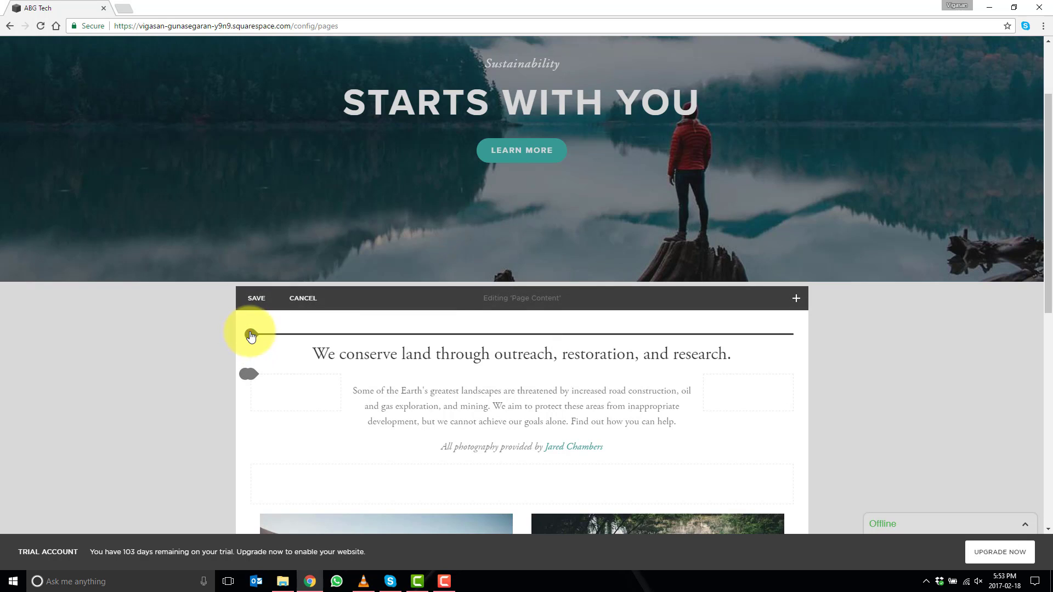
left_click(250, 334)
scroll(402, 323, "down", 3)
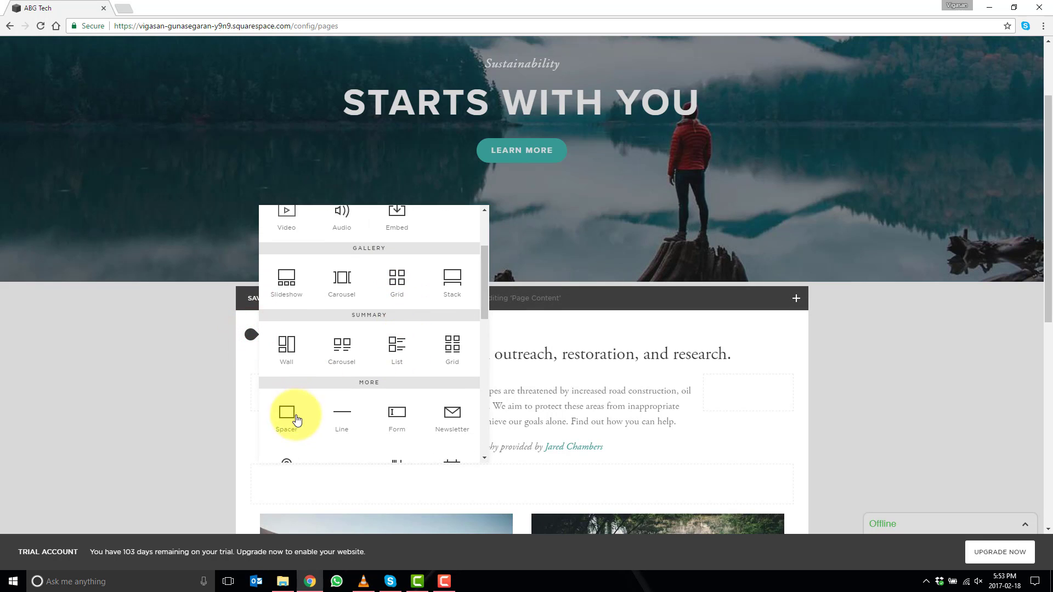
scroll(289, 413, "up", 3)
left_click(448, 268)
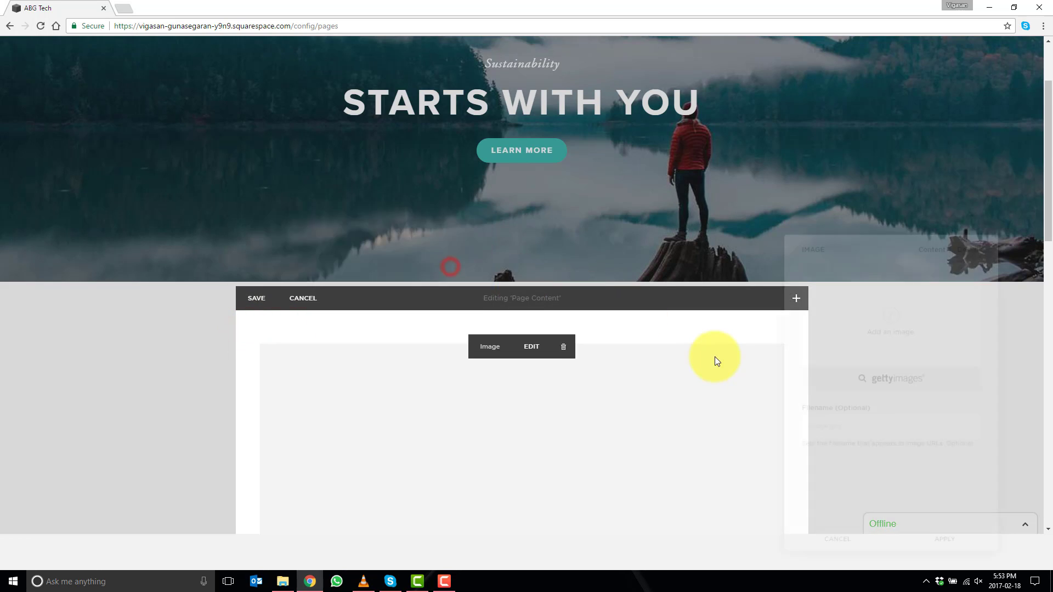
Upload Wellness.jpg as the block's stacked-stones photo and review its Design options
left_click(900, 332)
scroll(230, 126, "down", 2)
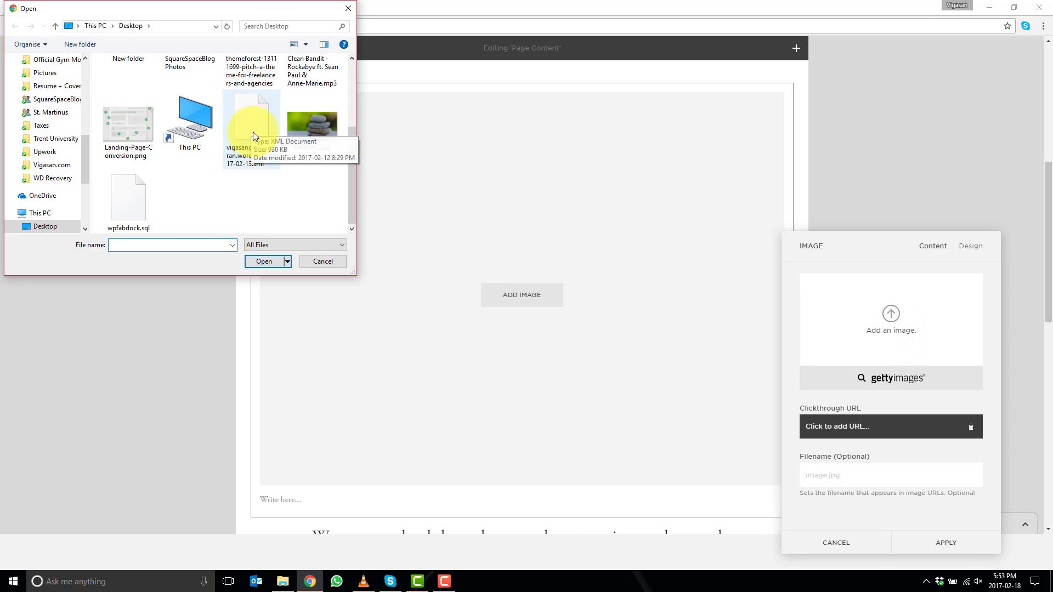
double_click(323, 135)
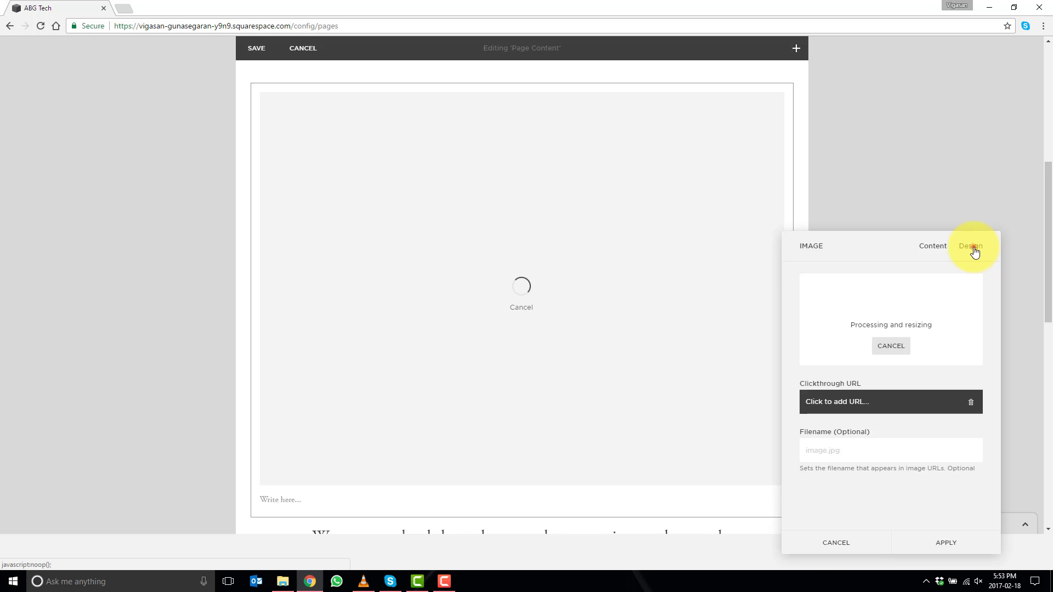
left_click(974, 248)
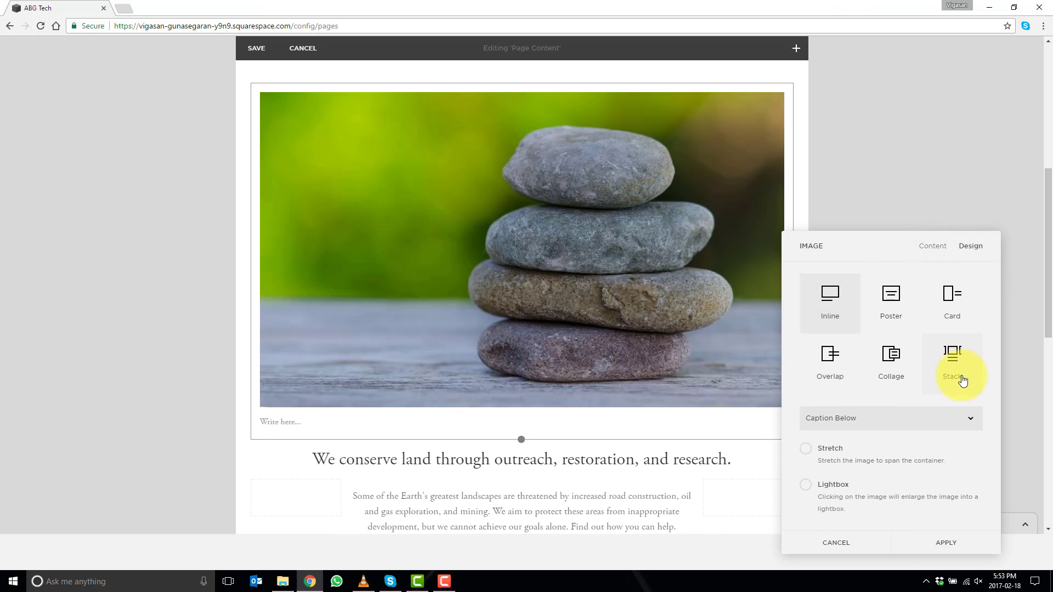
left_click(723, 316)
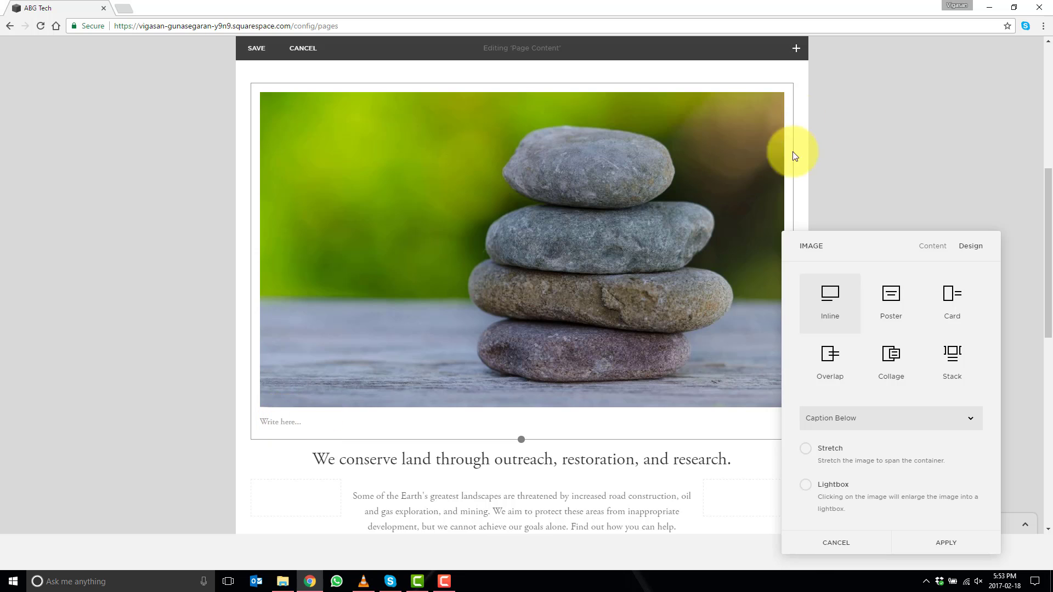
Apply the first image's settings and insert a second Image block below it
left_click(944, 543)
left_click(253, 442)
left_click(251, 418)
left_click(451, 334)
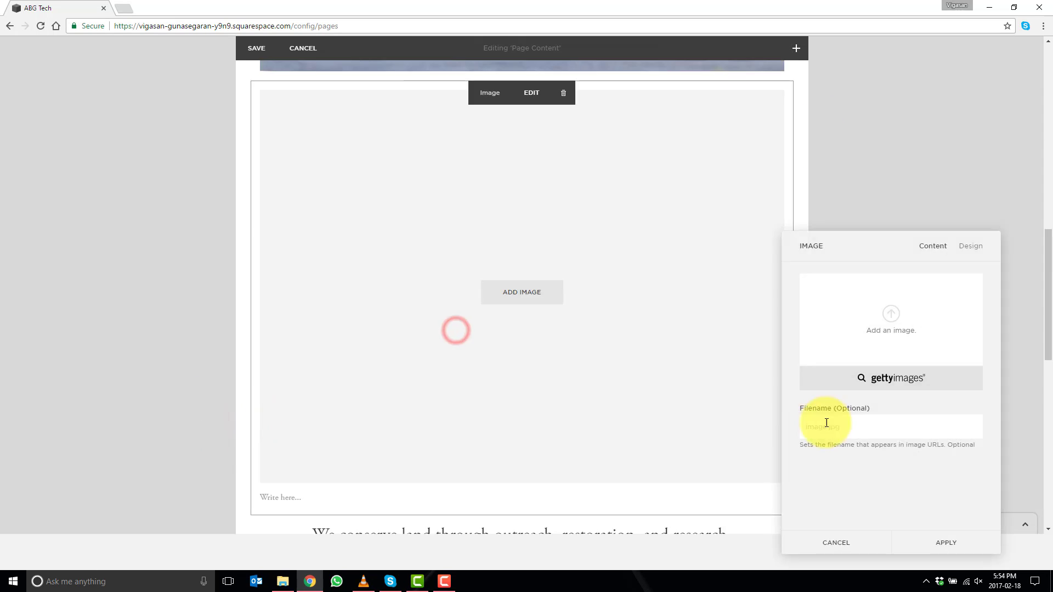
Upload Wellness.jpg into the new block and set its caption to Do Not Display Caption
left_click(902, 324)
scroll(280, 133, "down", 3)
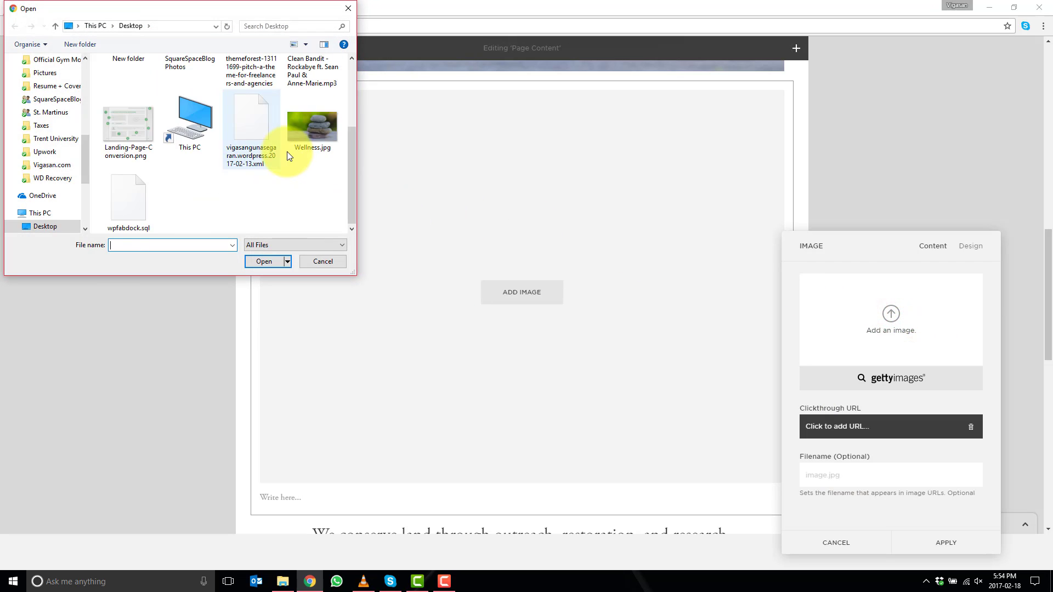
double_click(302, 137)
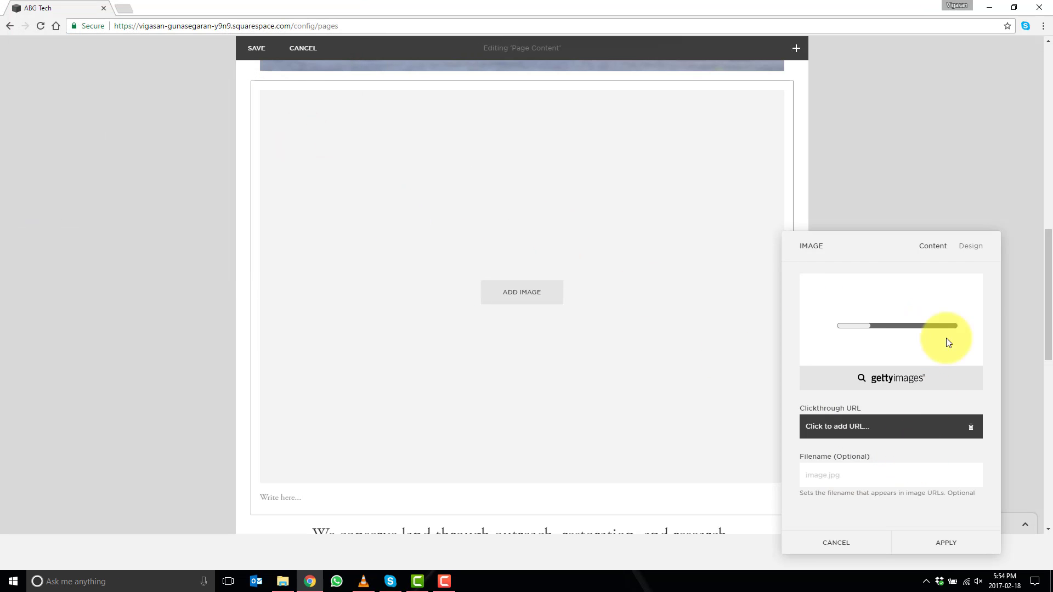
left_click(971, 248)
left_click(852, 418)
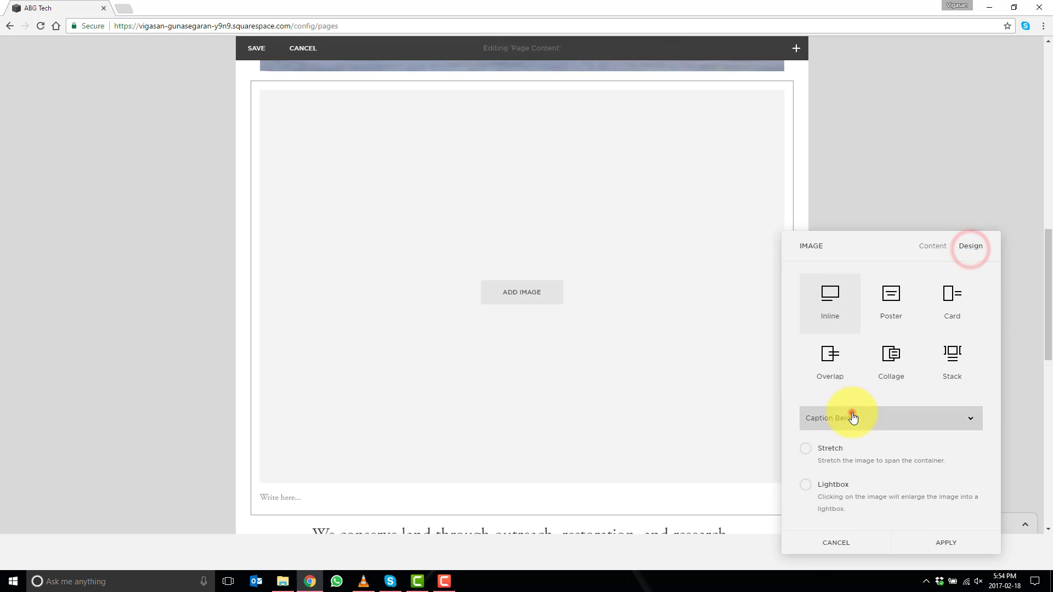
left_click(854, 436)
left_click(930, 247)
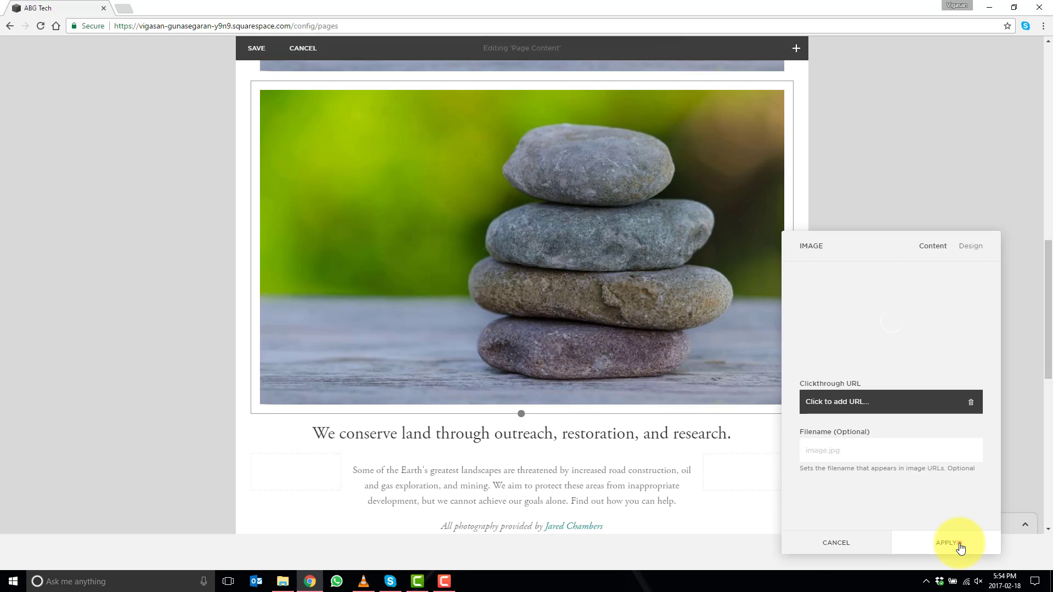
Add a text block reading 'Testssd' and place it to the right of the upper stone image
left_click(960, 545)
scroll(316, 339, "up", 4)
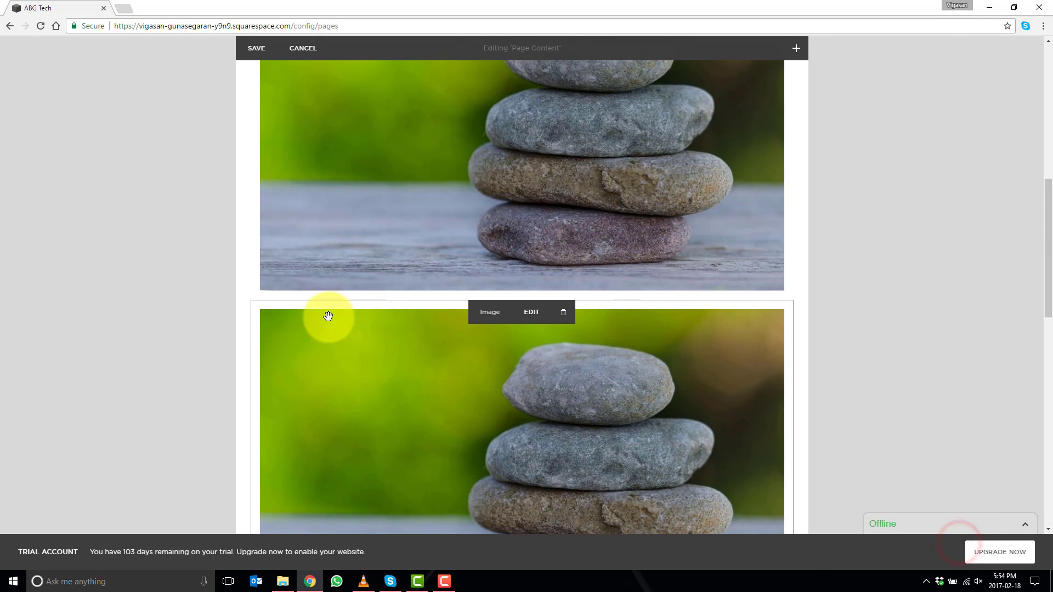
left_click(249, 299)
left_click(289, 236)
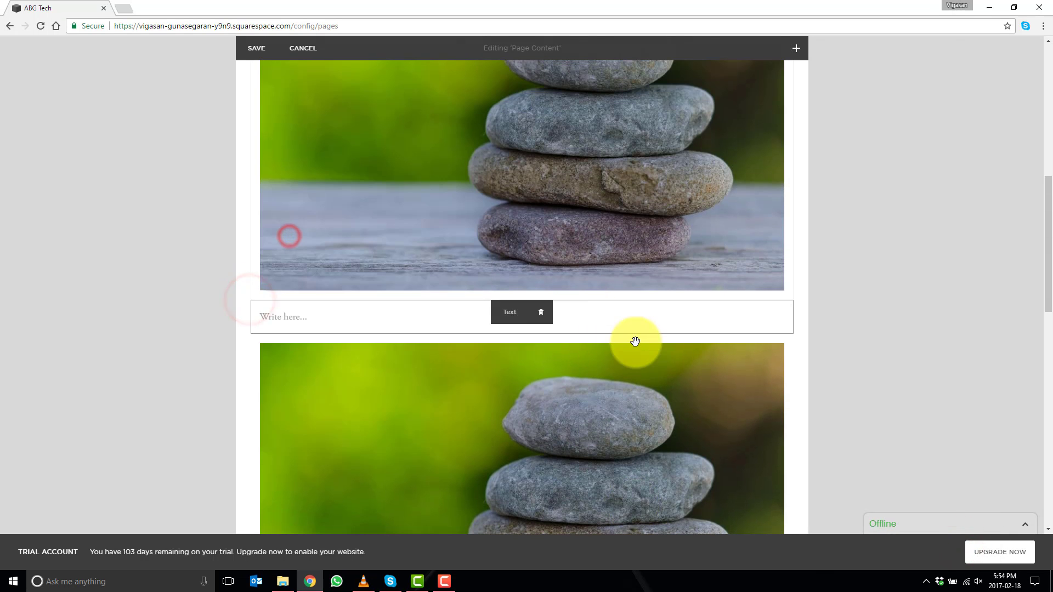
left_click(404, 315)
type("Tests")
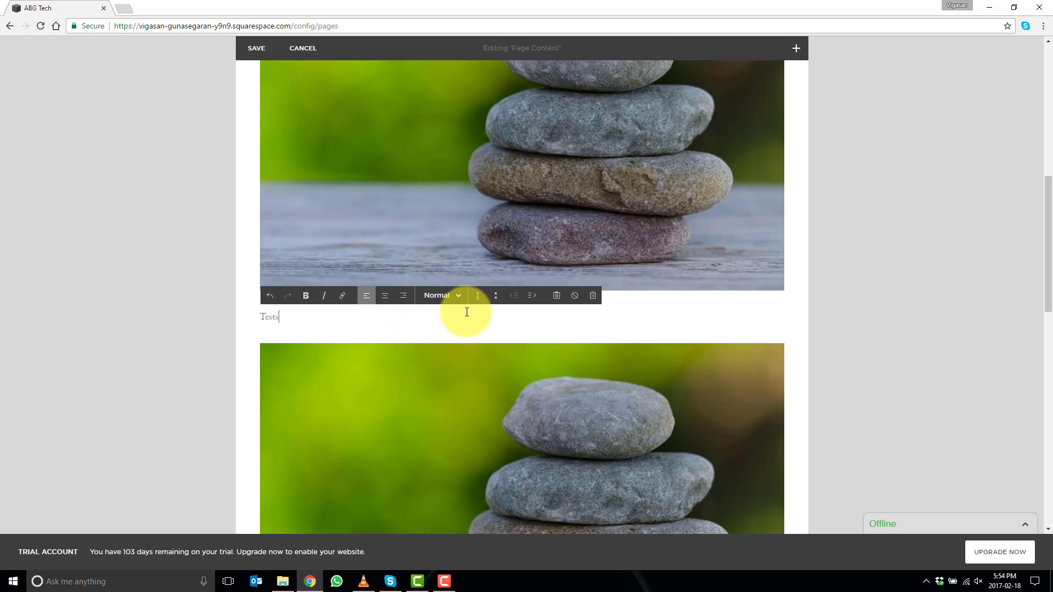
type("sd")
left_click(687, 320)
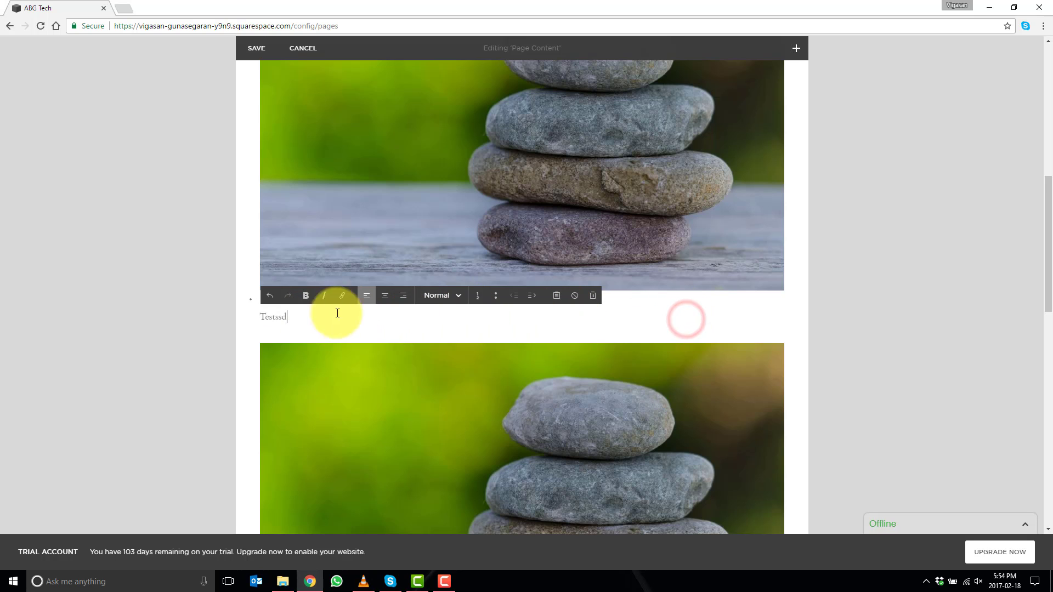
left_click(508, 193)
left_click_drag(509, 337, 705, 278)
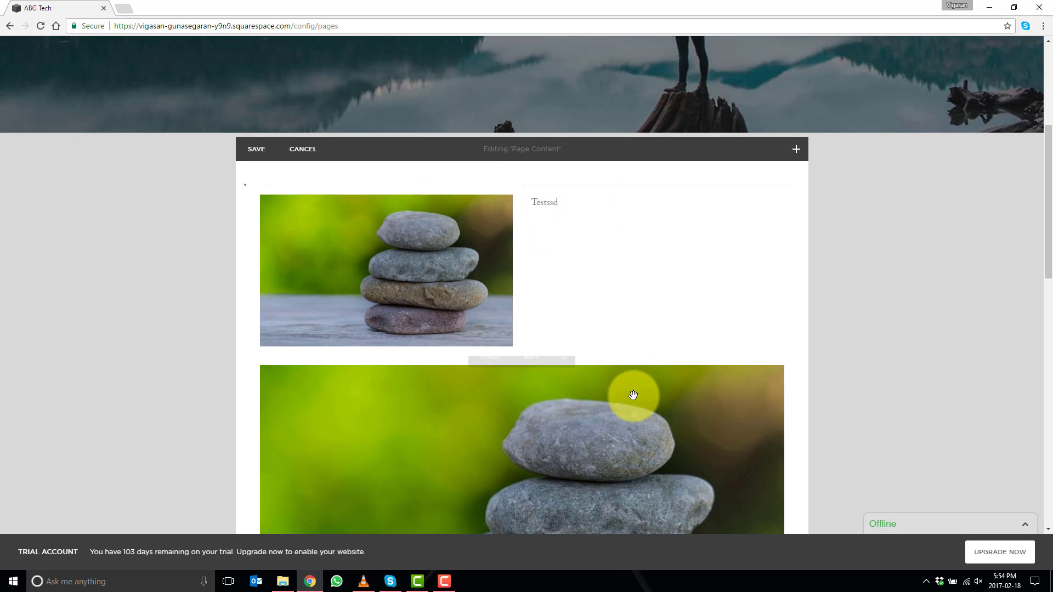
Add an 'asdasd' text block and move it to the left of the lower stone image
scroll(625, 384, "down", 3)
left_click_drag(247, 192, 250, 197)
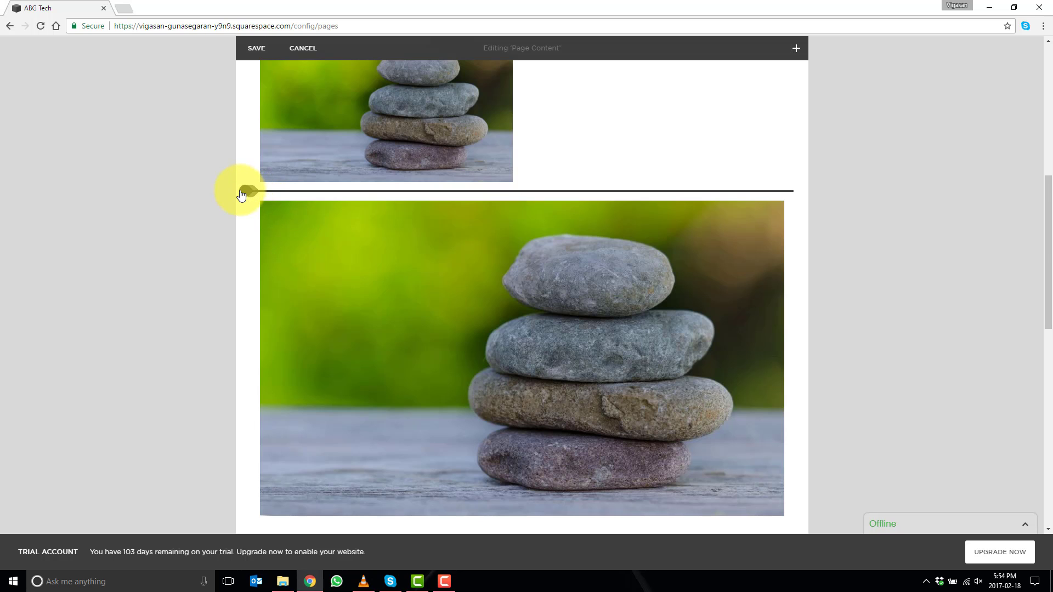
left_click(241, 195)
left_click(275, 124)
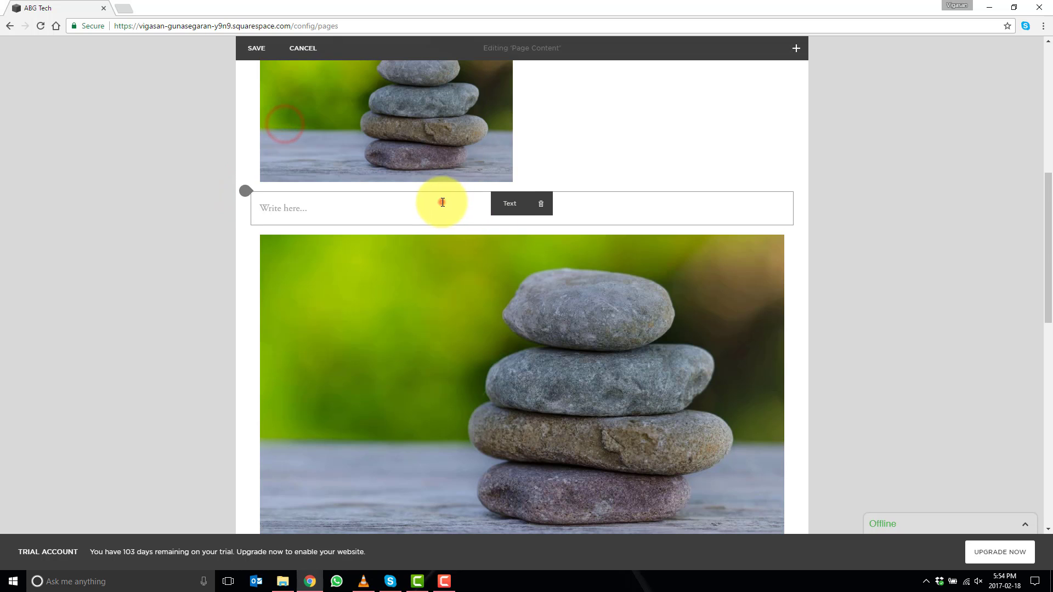
left_click(443, 202)
type("asdasd")
left_click(936, 282)
left_click_drag(513, 210, 320, 305)
left_click(877, 276)
Save the page edits without adding any further blocks
scroll(435, 239, "up", 2)
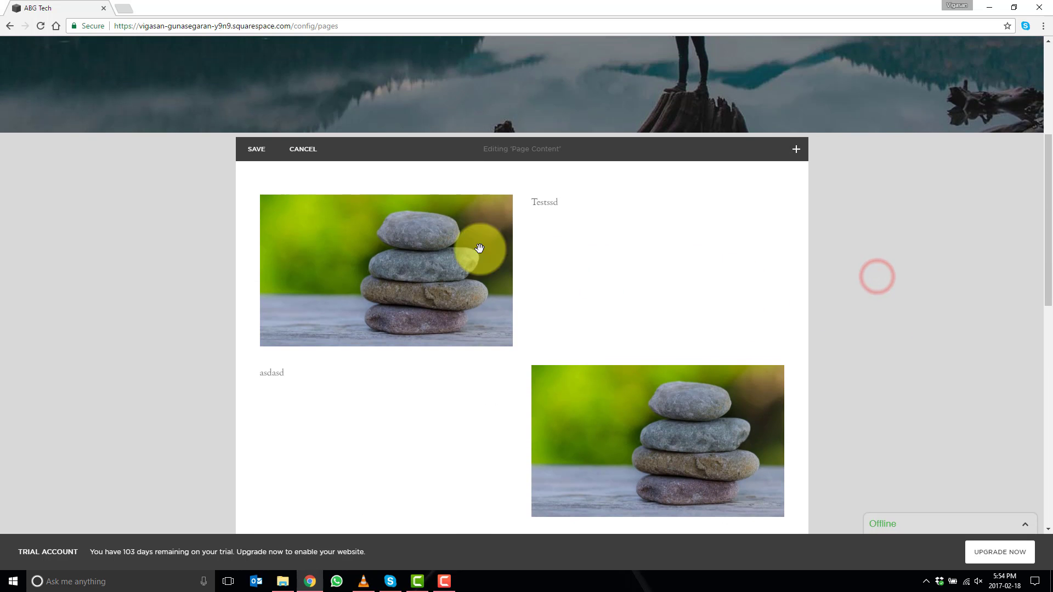
scroll(604, 338, "down", 2)
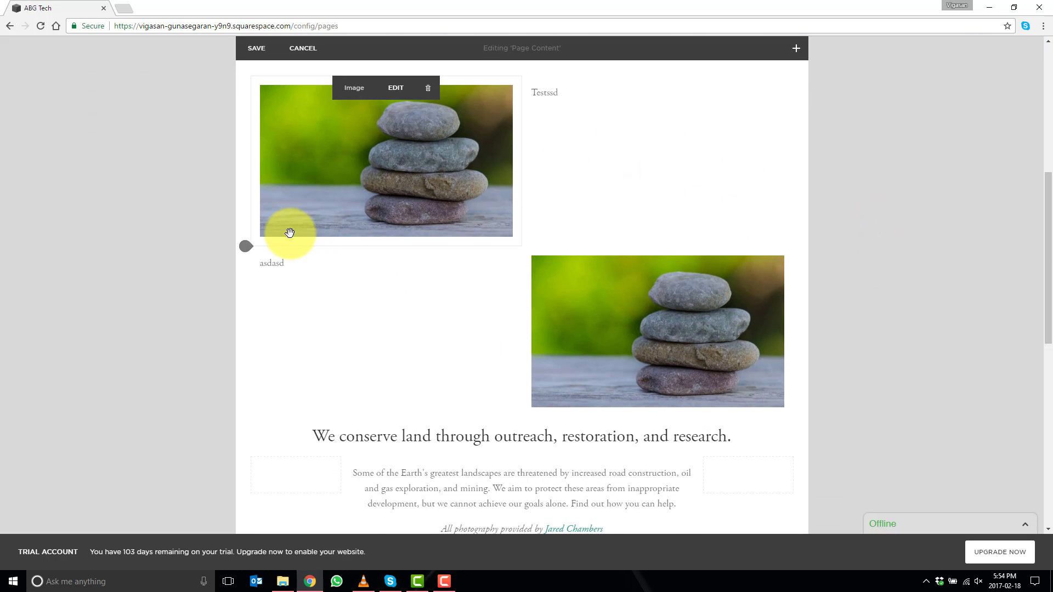
left_click(245, 245)
left_click(889, 226)
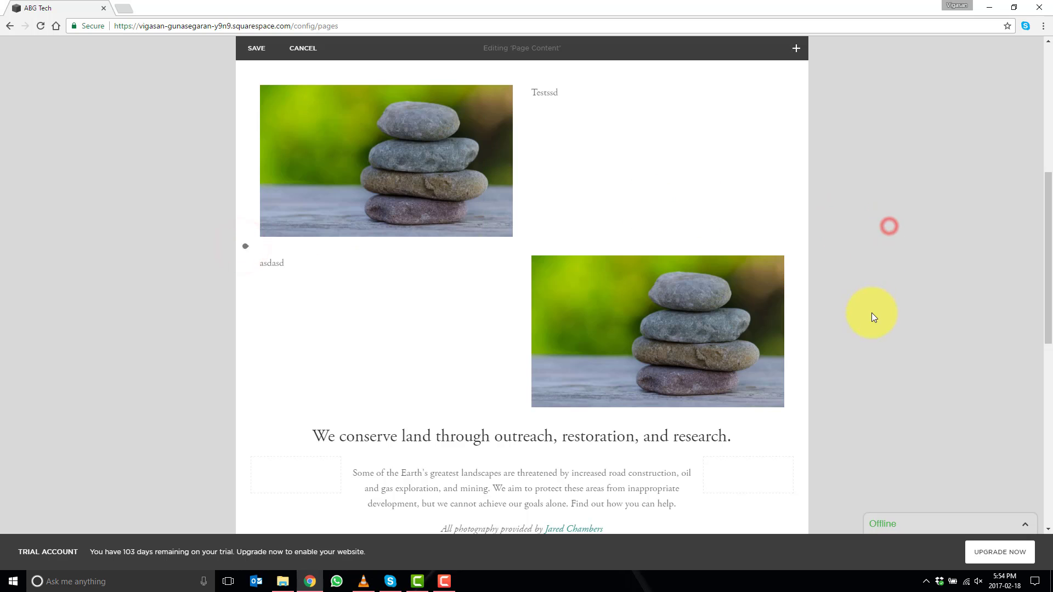
left_click(253, 52)
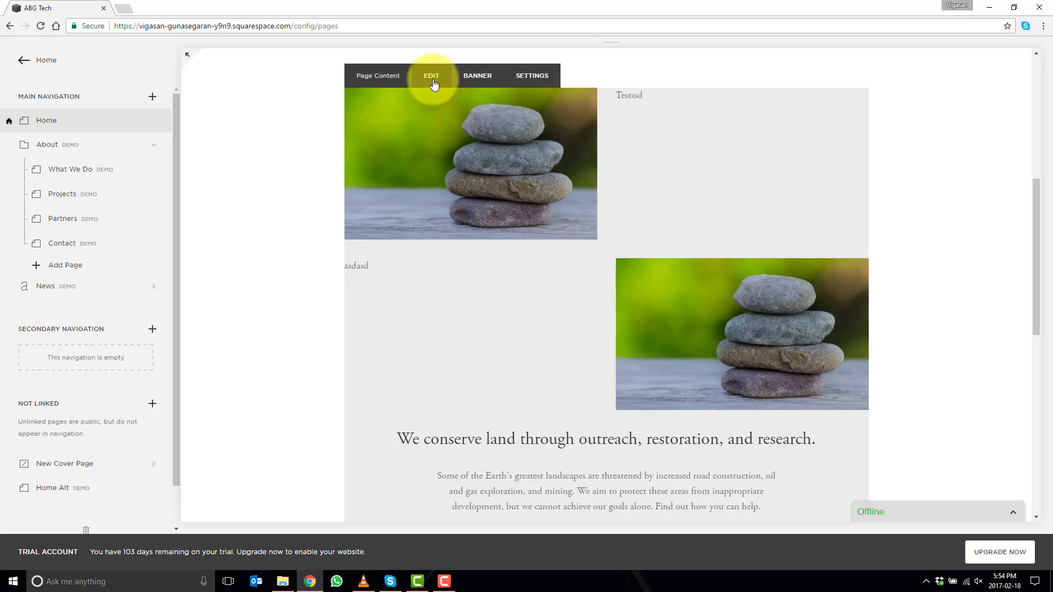
Build repeated 'Testssd' filler text, paste it over the left block's 'asdasd', and save
left_click(432, 76)
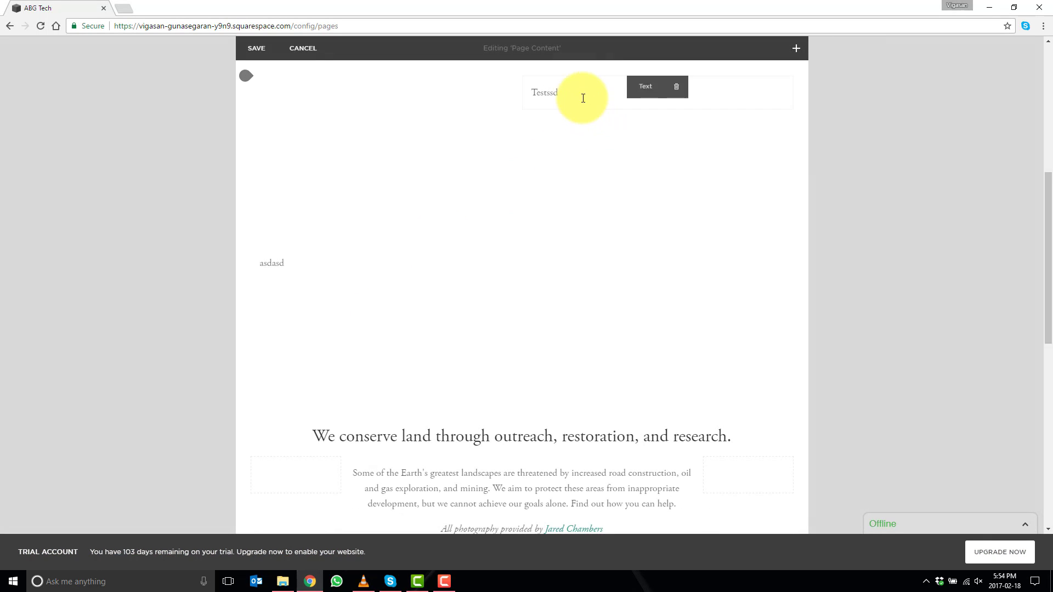
double_click(575, 95)
key("ctrl+v")
key("ctrl+v")
key("ctrl+v")
key("ctrl+v")
key("ctrl+v")
key("ctrl+v")
key("ctrl+v")
key("ctrl+v")
key("ctrl+v")
key("ctrl+v")
key("ctrl+v")
key("ctrl+v")
key("ctrl+v")
key("ctrl+v")
key("ctrl+v")
key("ctrl+v")
key("ctrl+v")
key("ctrl+v")
key("ctrl+v")
key("ctrl+v")
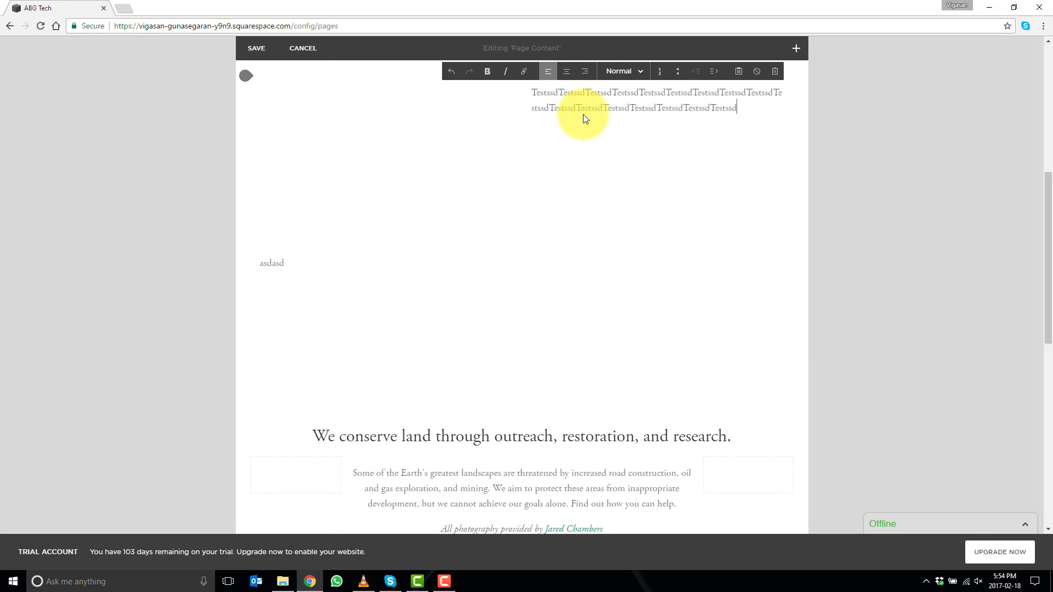
key("ctrl+v")
key("ctrl+v")
key("ctrl+v")
key("ctrl+v")
key("ctrl+v")
key("ctrl+a")
key("ctrl+c")
left_click(359, 272)
key("ctrl+a")
key("ctrl+v")
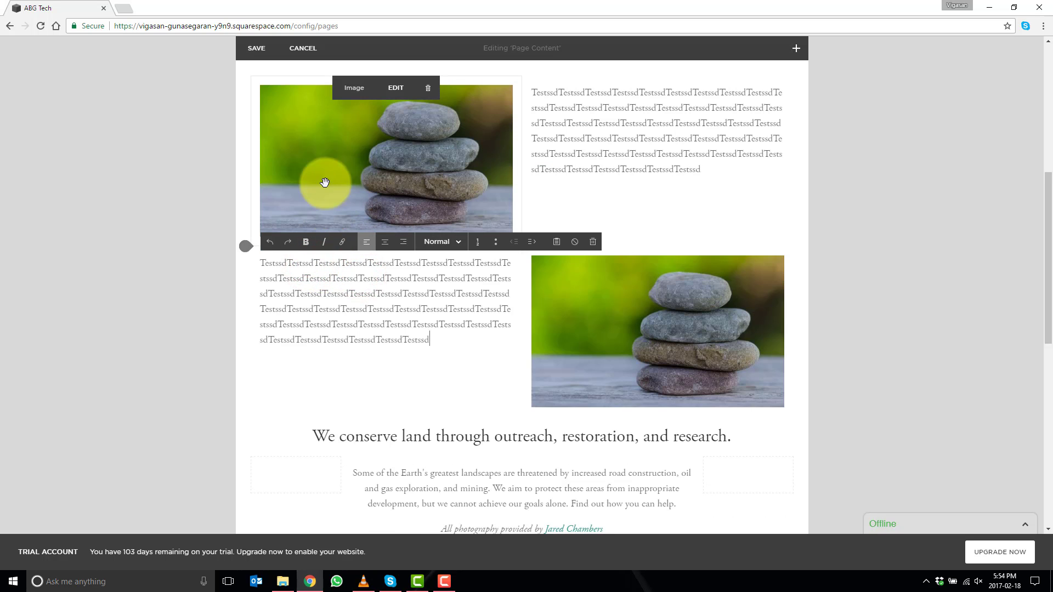
left_click(249, 46)
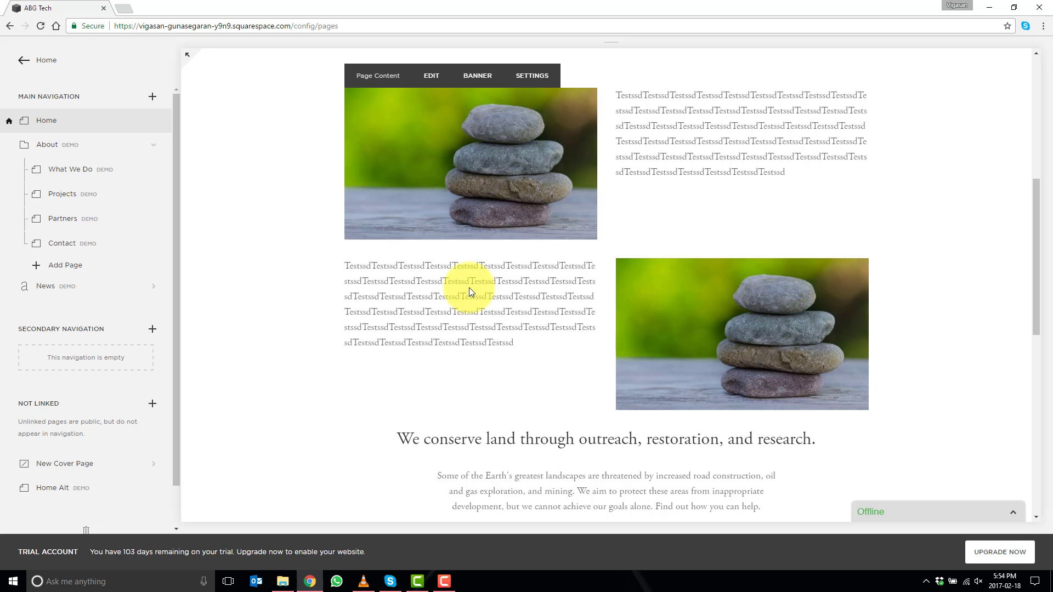
scroll(610, 82, "up", 1)
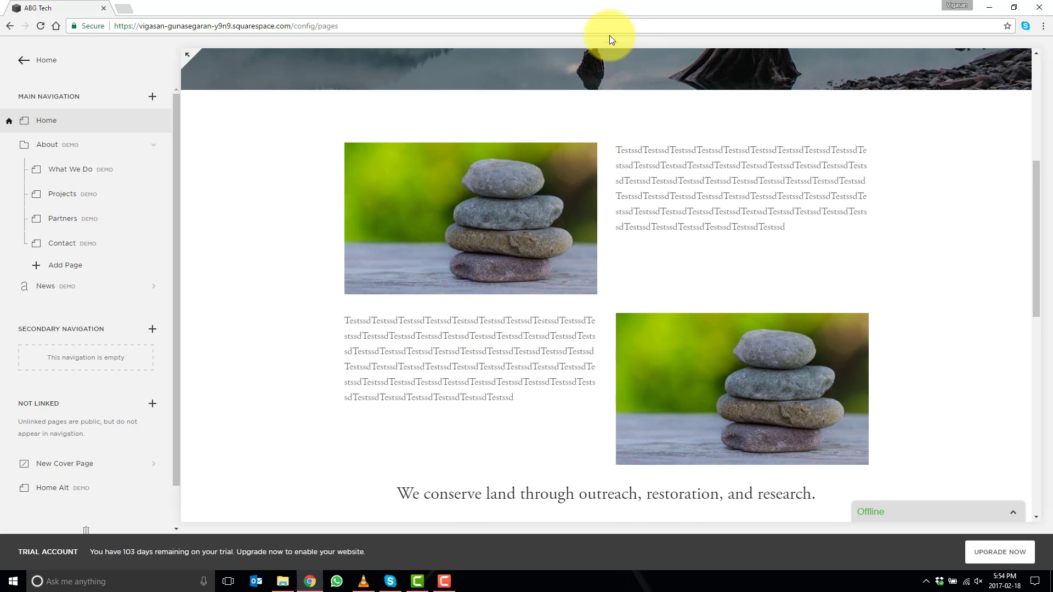
left_click(608, 48)
left_click(563, 53)
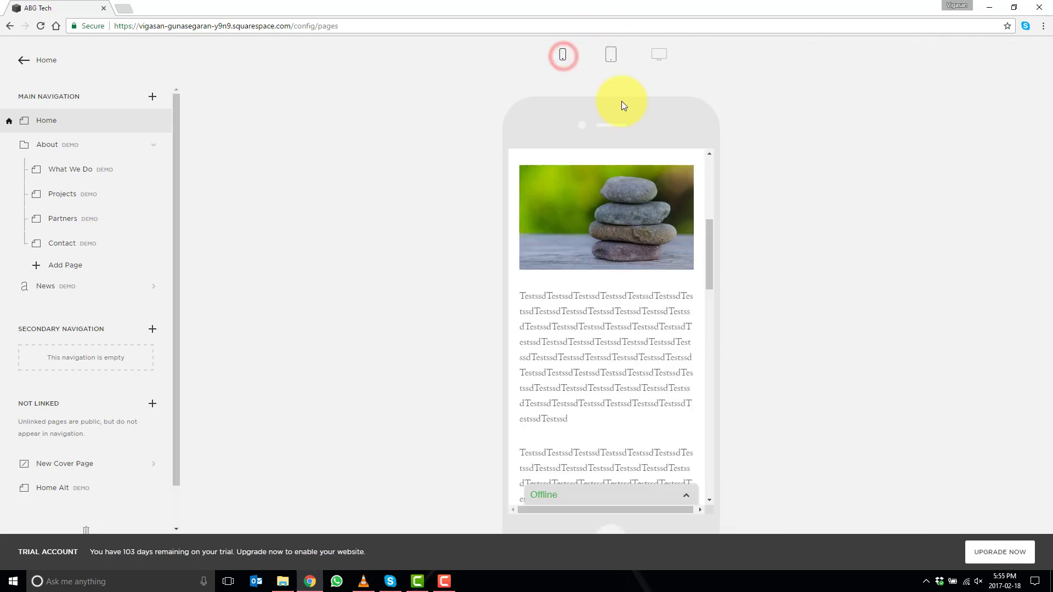
scroll(651, 257, "up", 4)
scroll(650, 286, "down", 4)
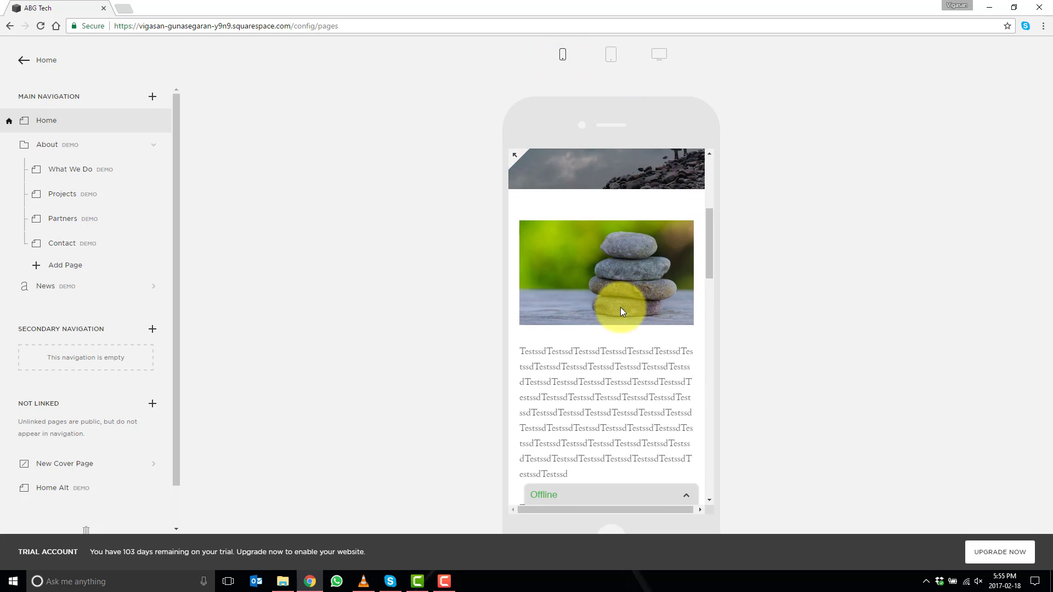
scroll(620, 323, "down", 5)
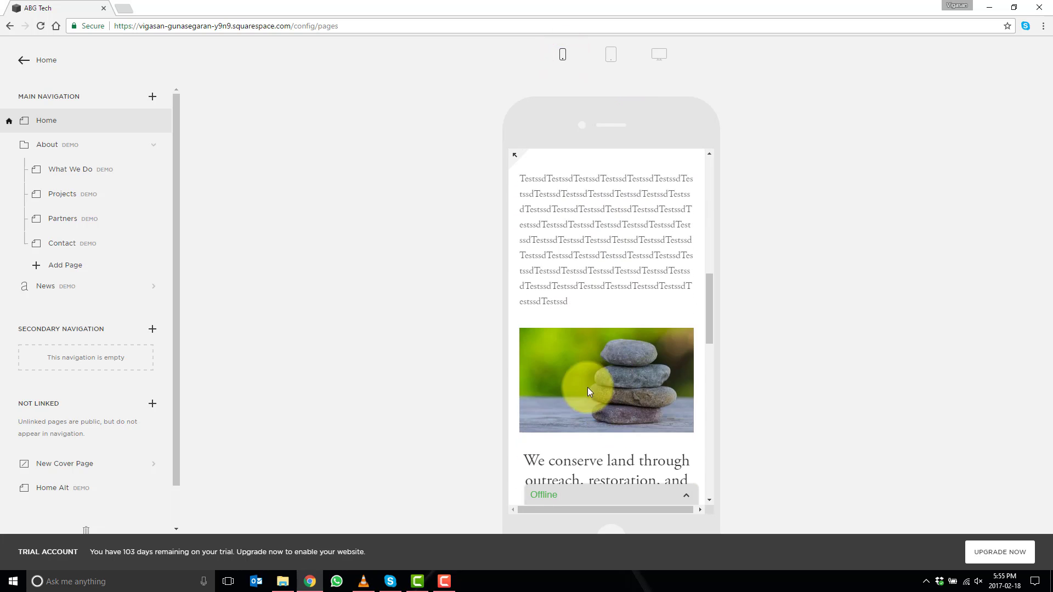
scroll(618, 354, "up", 4)
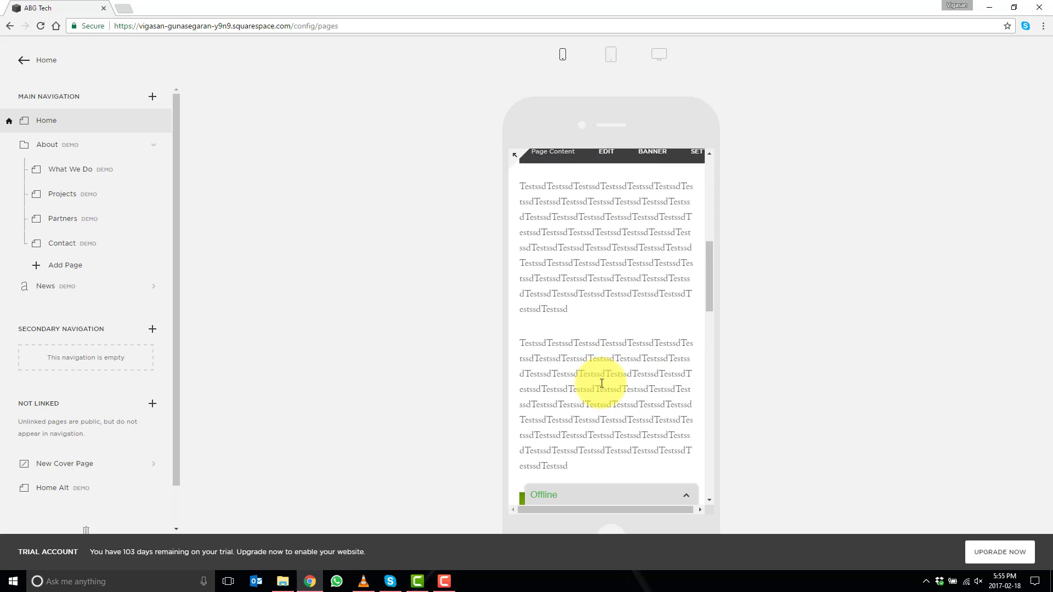
scroll(601, 384, "down", 2)
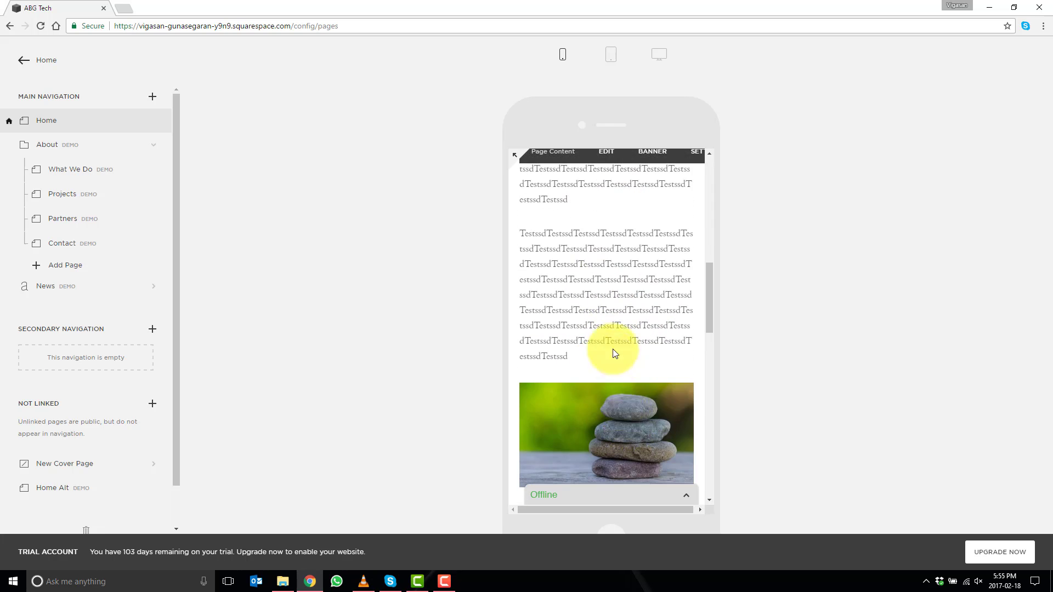
scroll(614, 348, "up", 2)
left_click(660, 55)
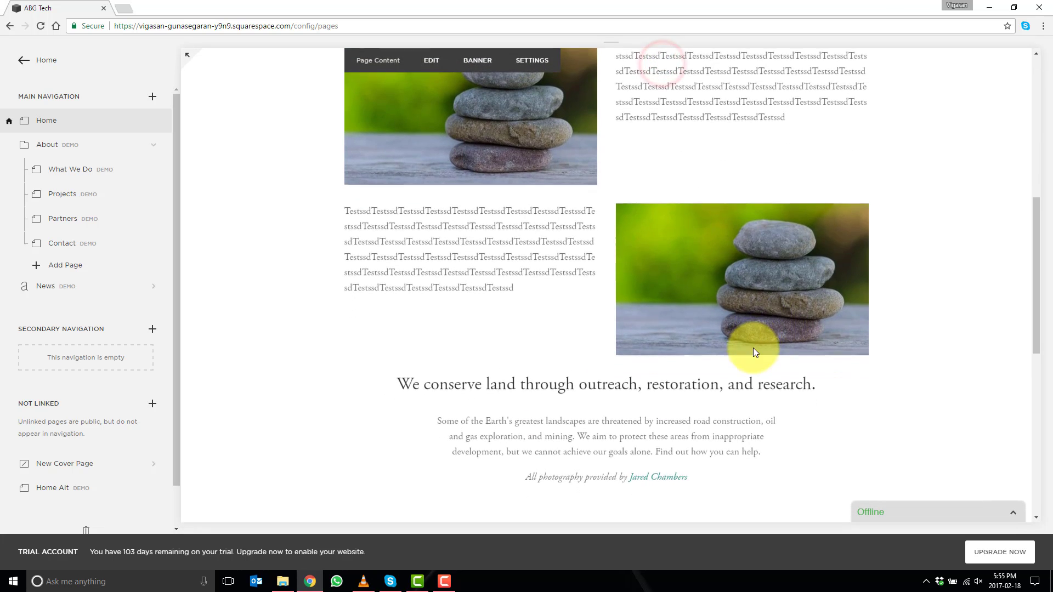
Switch the top stone image block to the Card layout
scroll(753, 347, "up", 3)
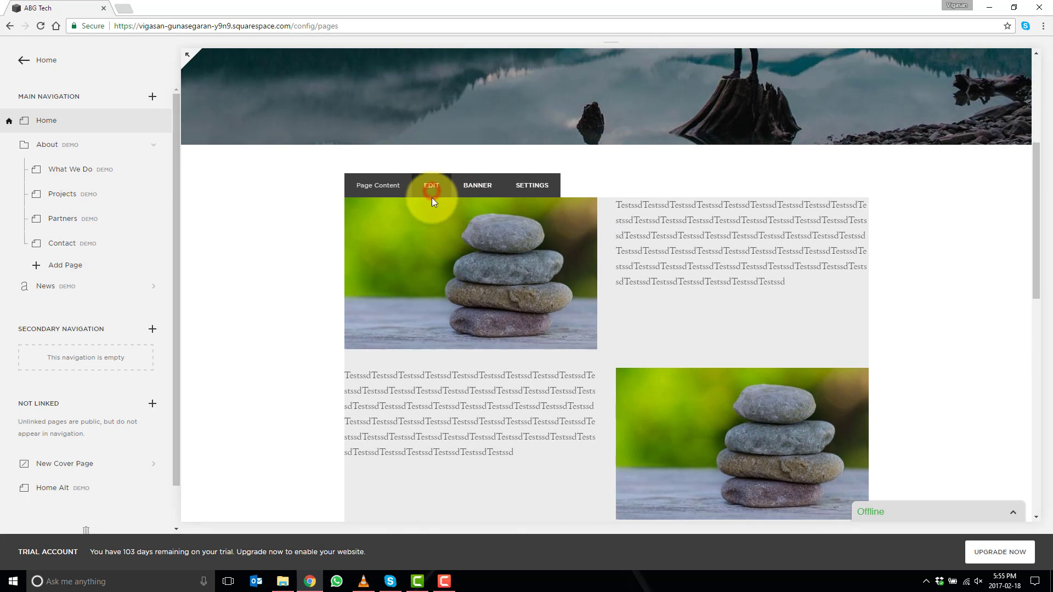
left_click(431, 187)
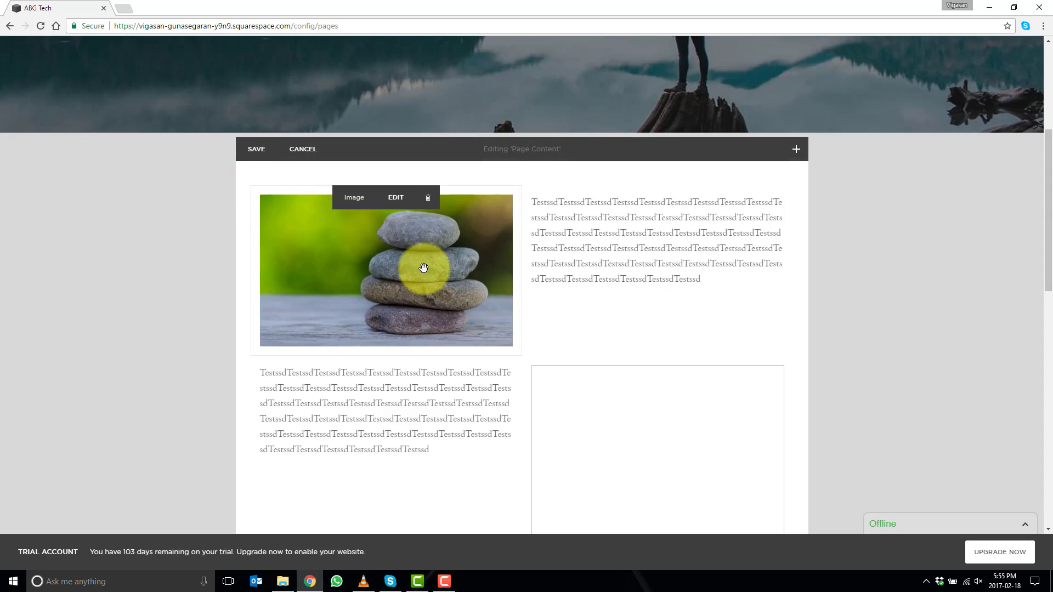
left_click(395, 197)
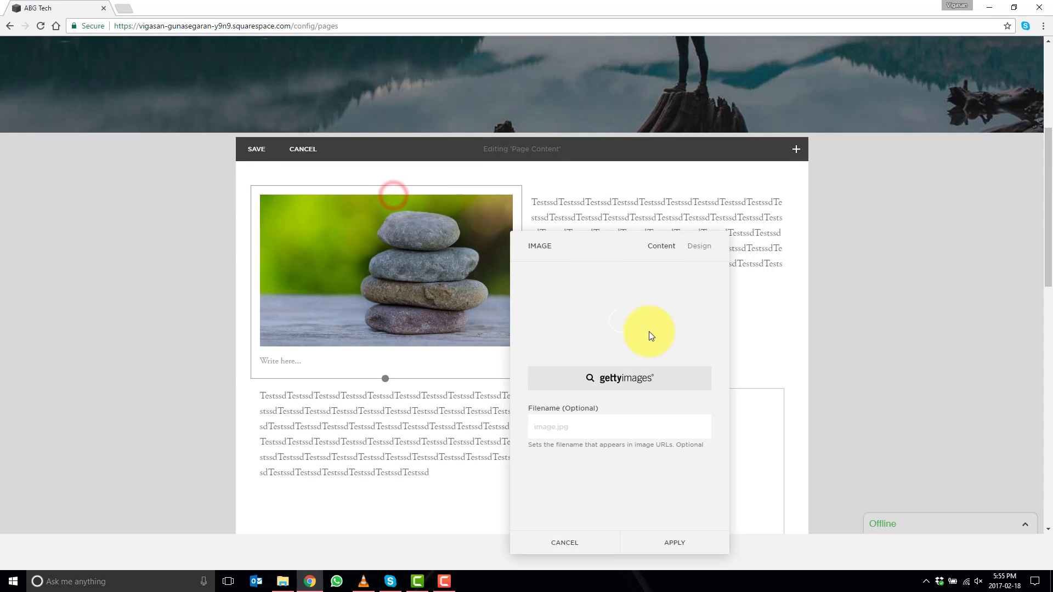
left_click(700, 249)
left_click(679, 300)
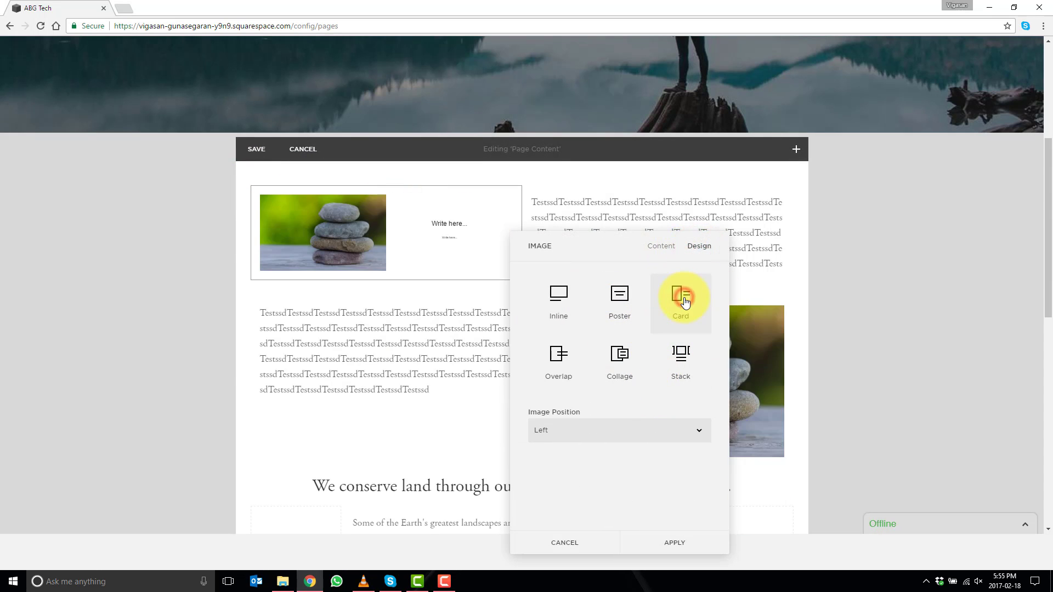
left_click(864, 238)
Delete the text block beside the top card and type its title 'JohnDoe'
left_click(679, 196)
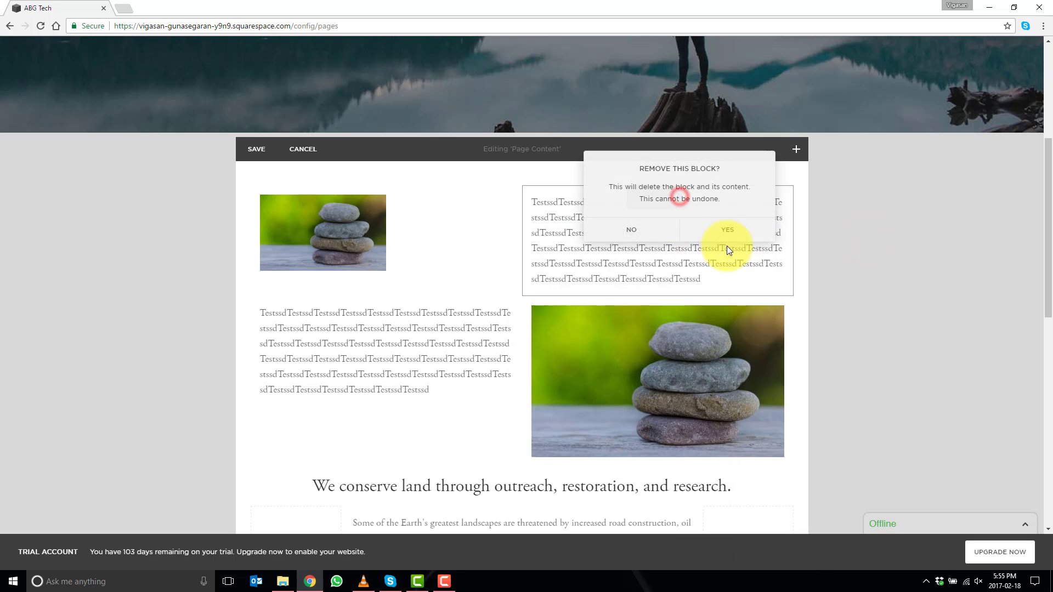
left_click(720, 229)
left_click(669, 233)
left_click(659, 264)
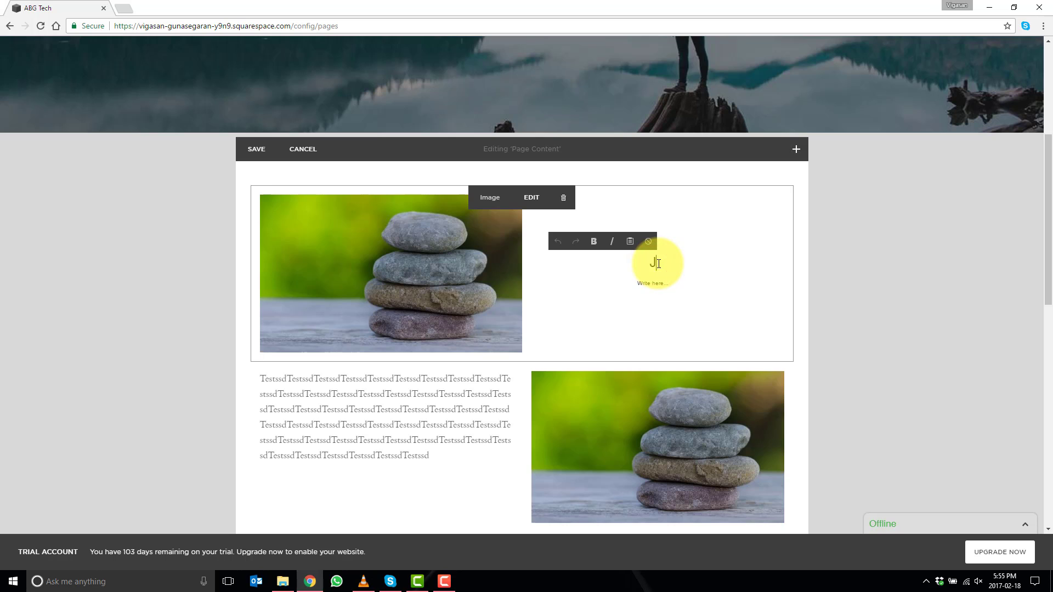
type("JohnDoe")
key("Return")
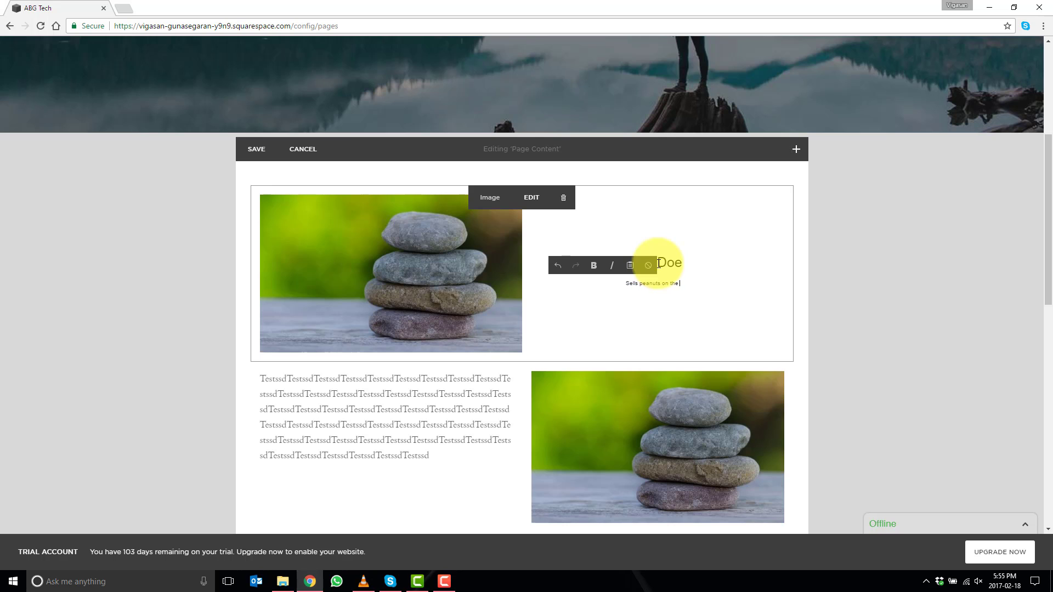
Switch the lower image to the Card layout and delete its adjacent text block
left_click(435, 404)
left_click(676, 406)
left_click(667, 377)
left_click(971, 246)
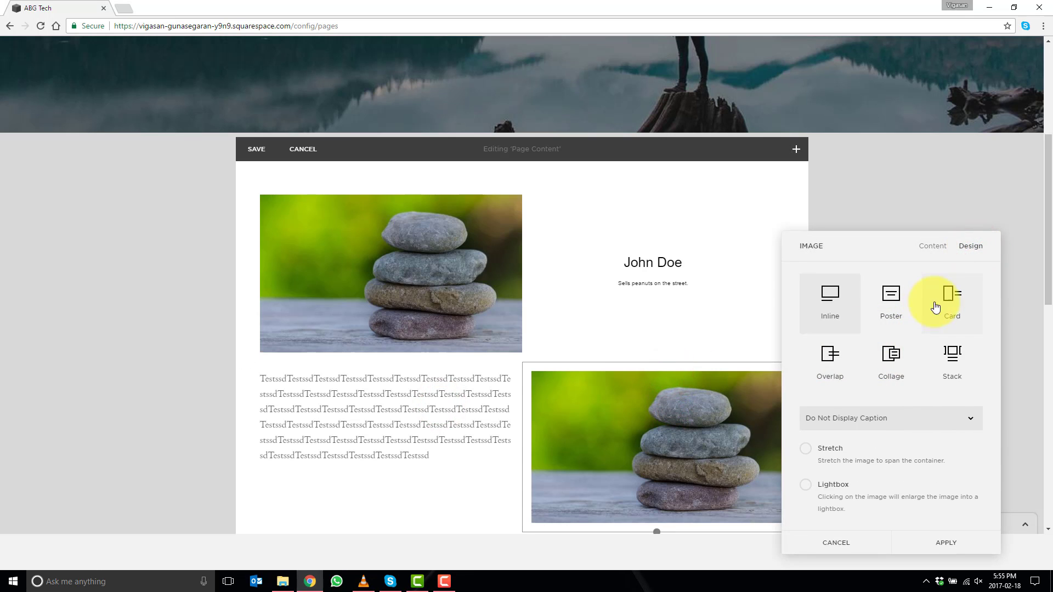
left_click(952, 301)
scroll(788, 384, "down", 1)
left_click(922, 545)
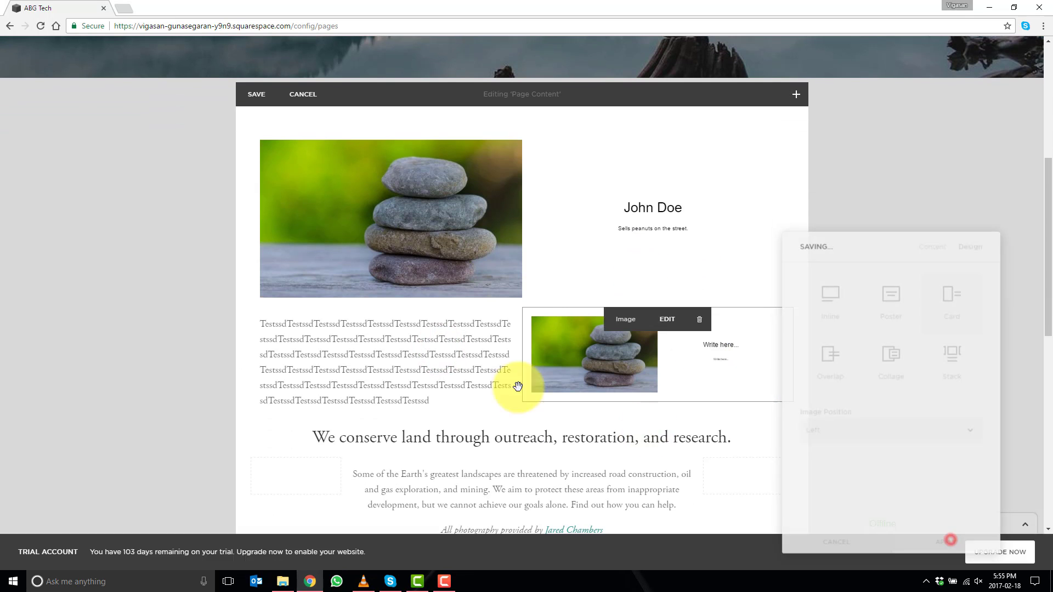
left_click(409, 318)
left_click(476, 349)
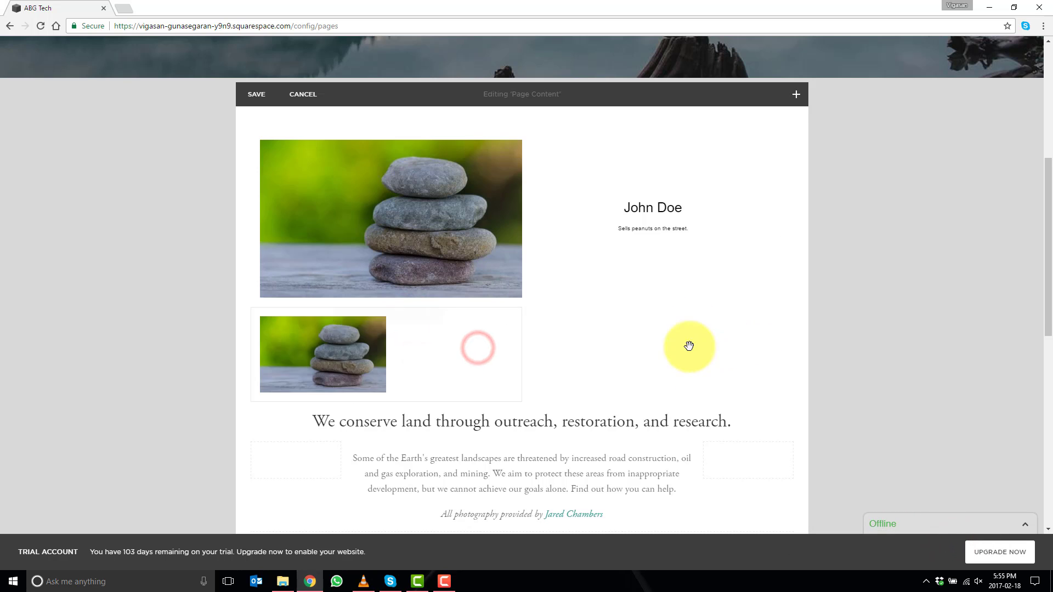
Title the lower card 'Jane Doe' with subtitle 'Buys peanuts on the street.'
left_click(527, 323)
left_click(649, 422)
left_click(836, 543)
left_click(653, 384)
type("Jane Doe")
key("Return")
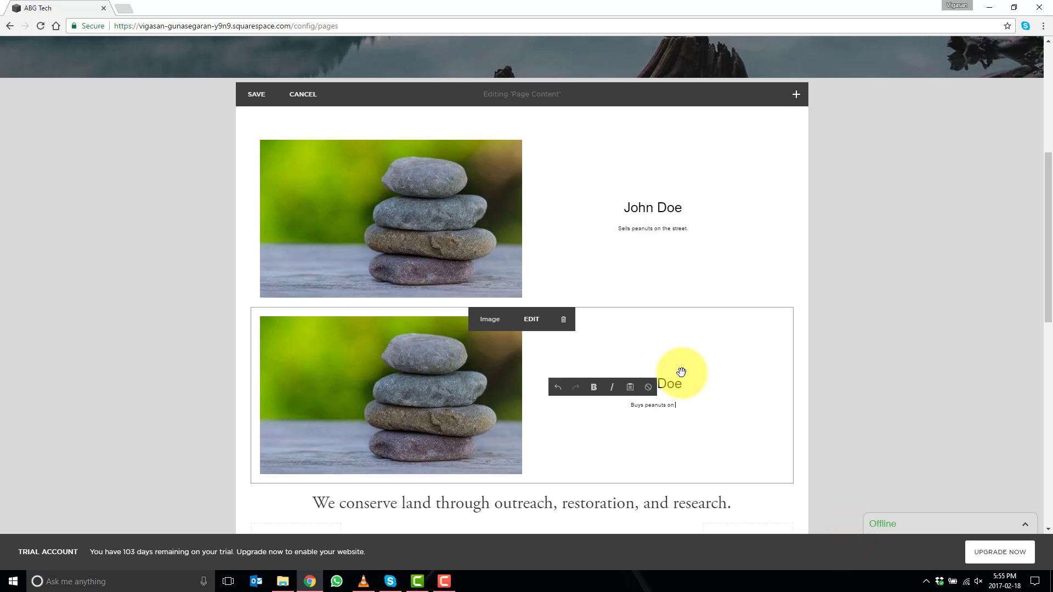
left_click(879, 324)
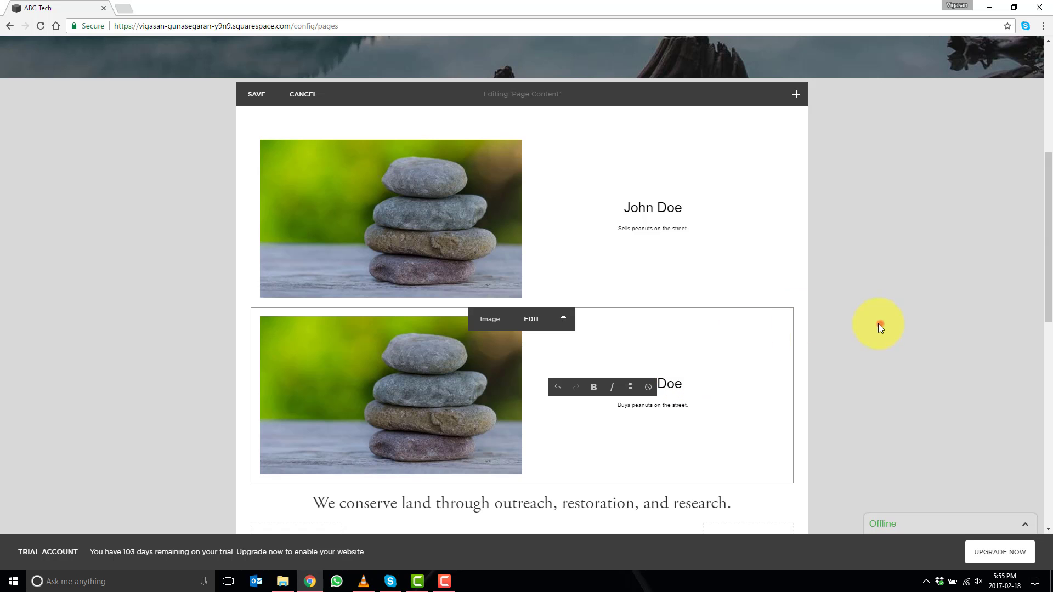
Set the lower card's Image Position to Right and apply it
left_click(531, 319)
left_click(965, 245)
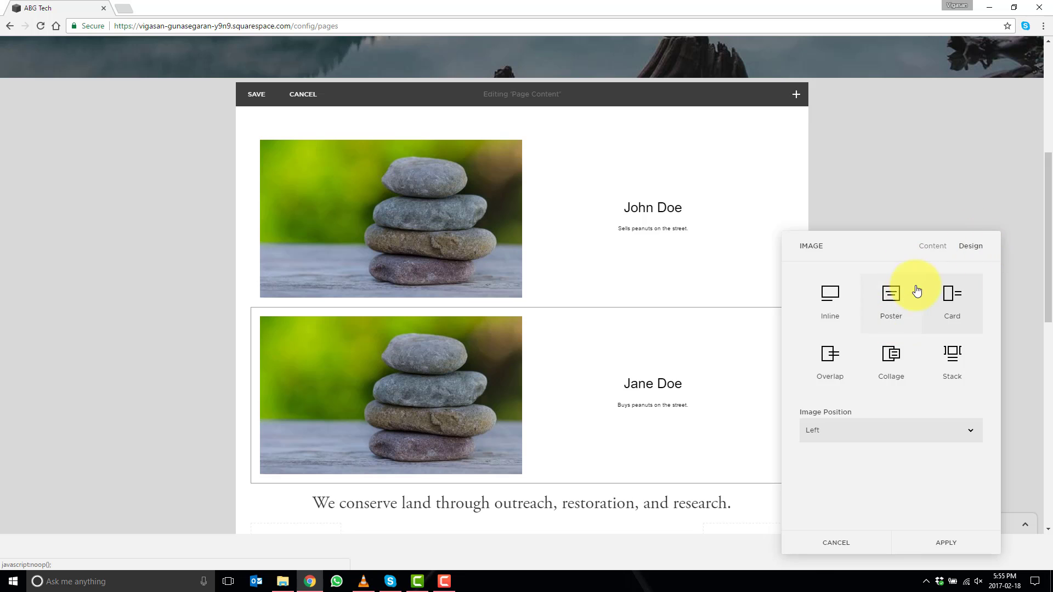
left_click(867, 432)
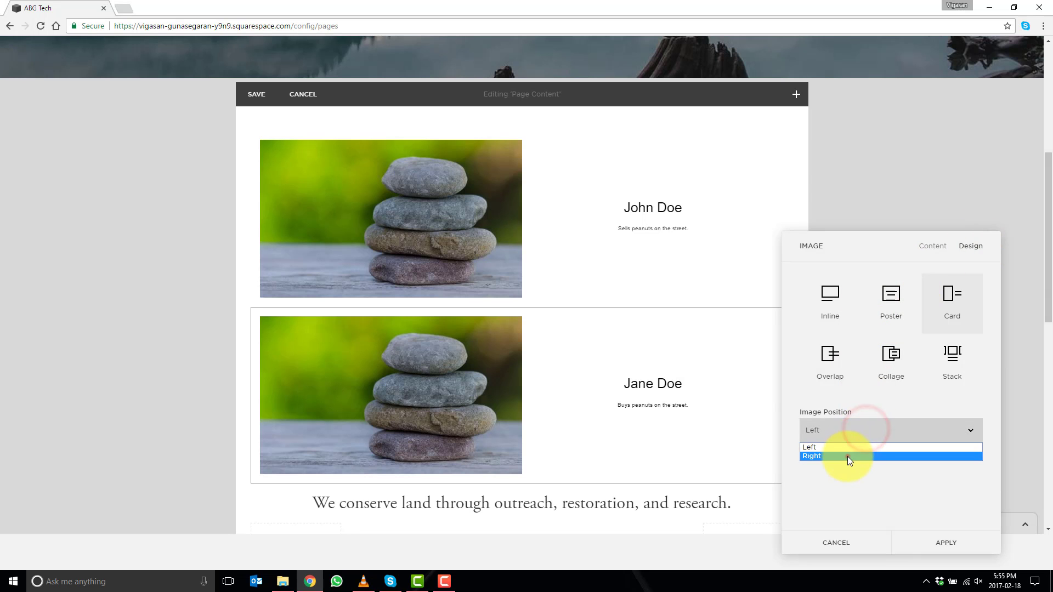
left_click(848, 456)
left_click(953, 551)
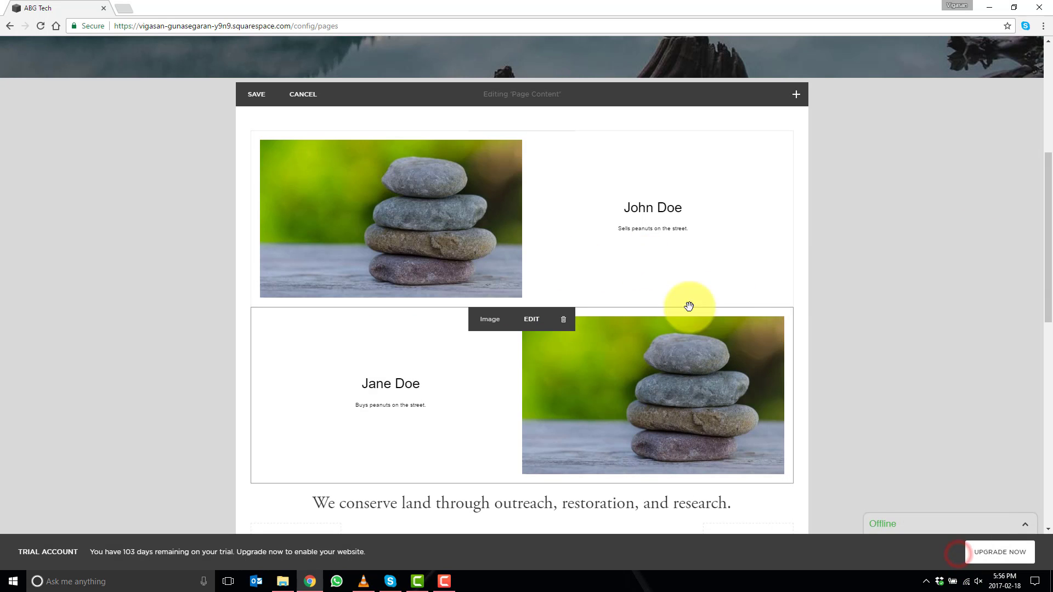
Save the page, check it in phone preview, then view it at desktop width
left_click(250, 95)
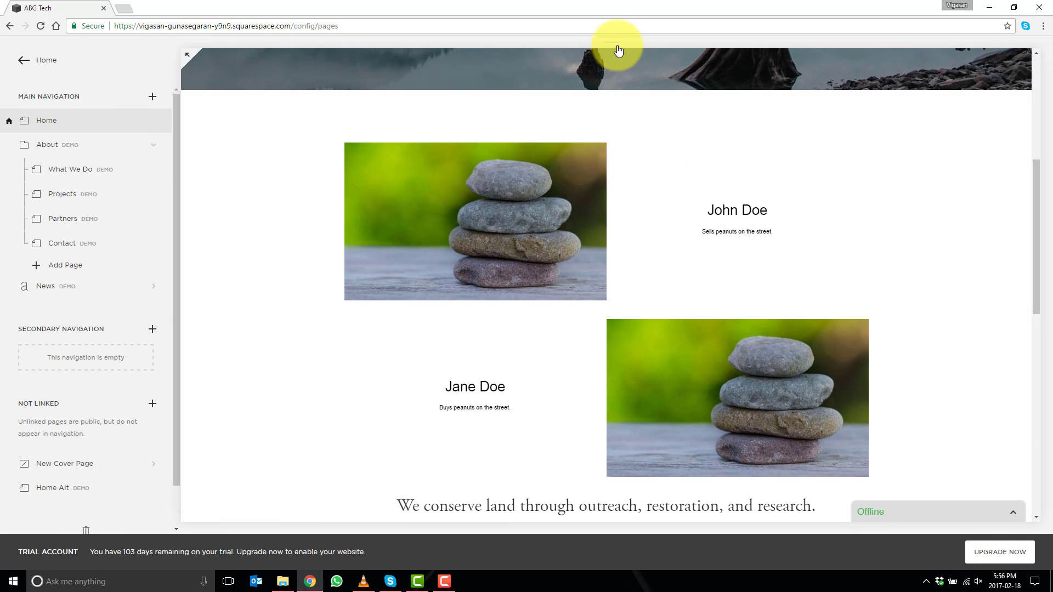
left_click(562, 53)
scroll(637, 266, "up", 1)
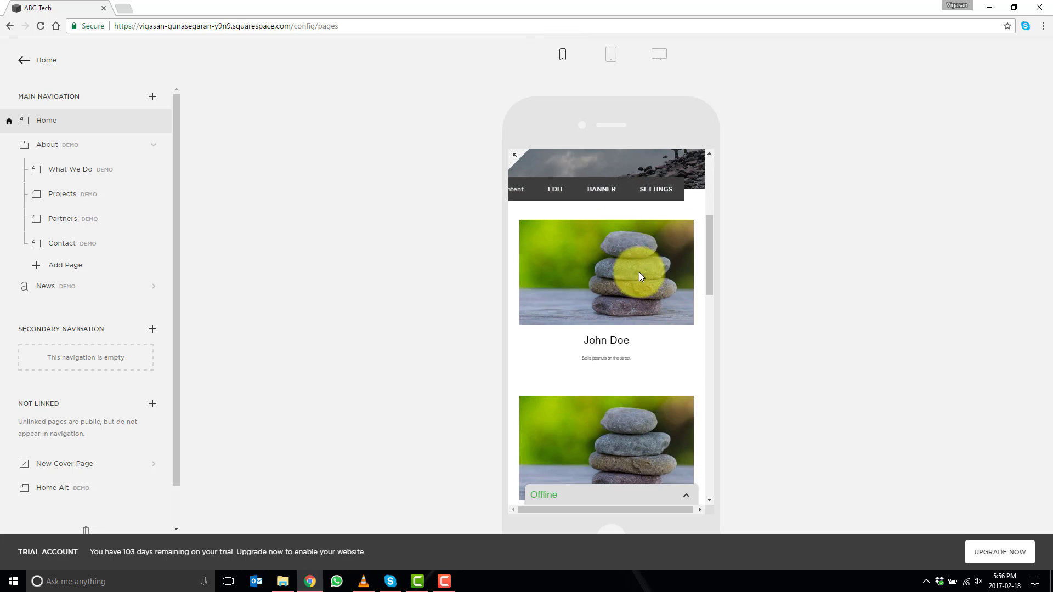
scroll(626, 343, "down", 4)
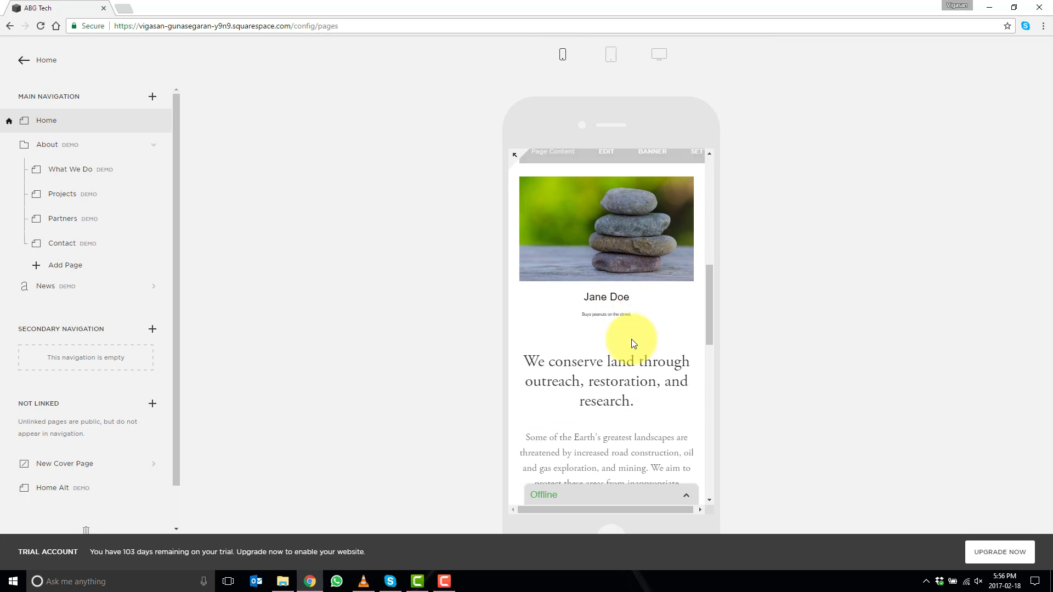
left_click(659, 54)
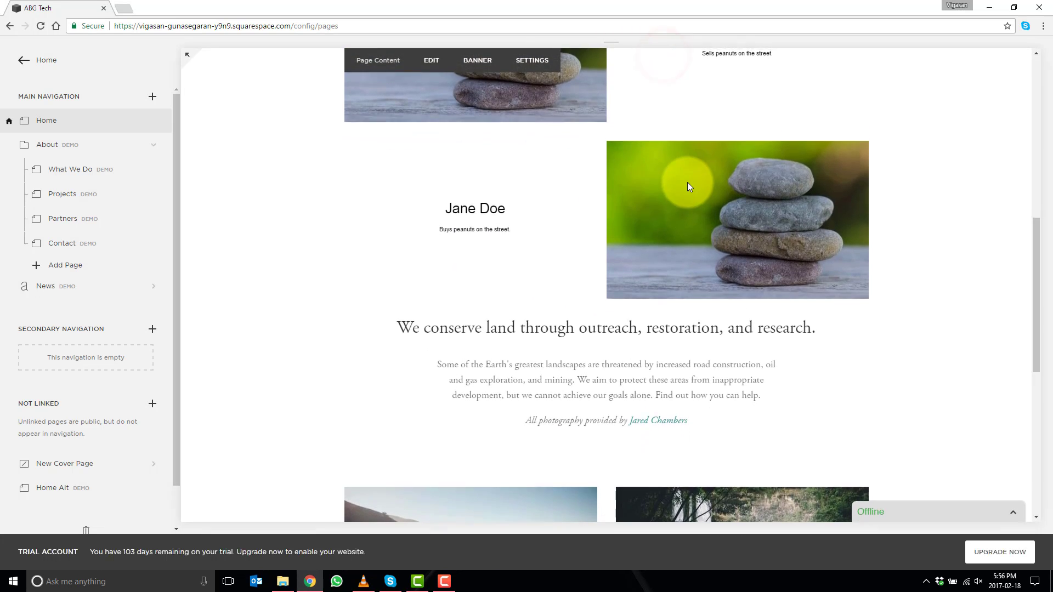
Open Design > Style Editor filtered to the Jane Doe card description's styles
left_click(22, 61)
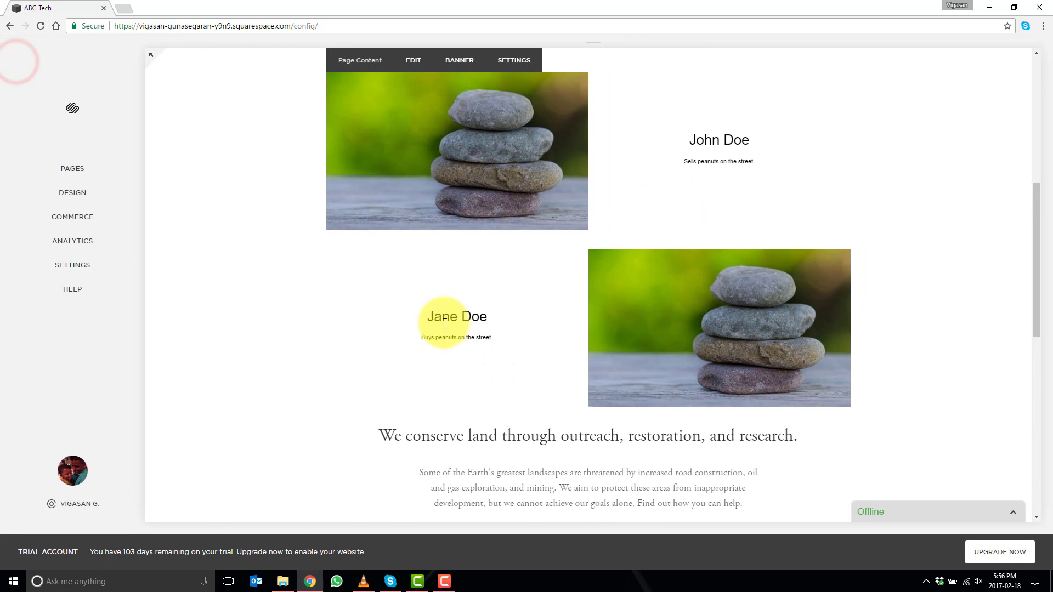
left_click(88, 193)
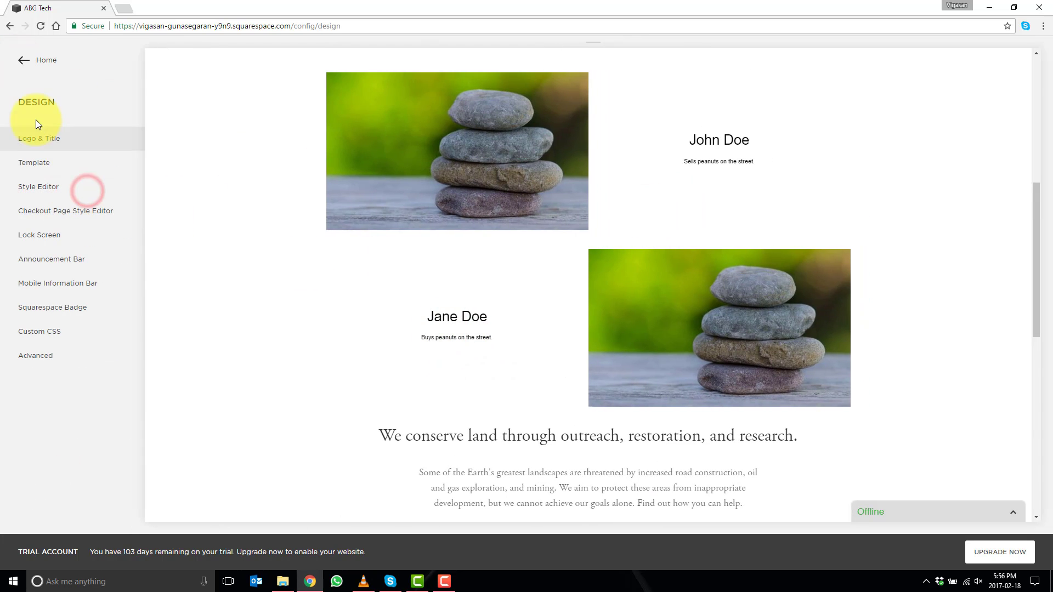
left_click(59, 183)
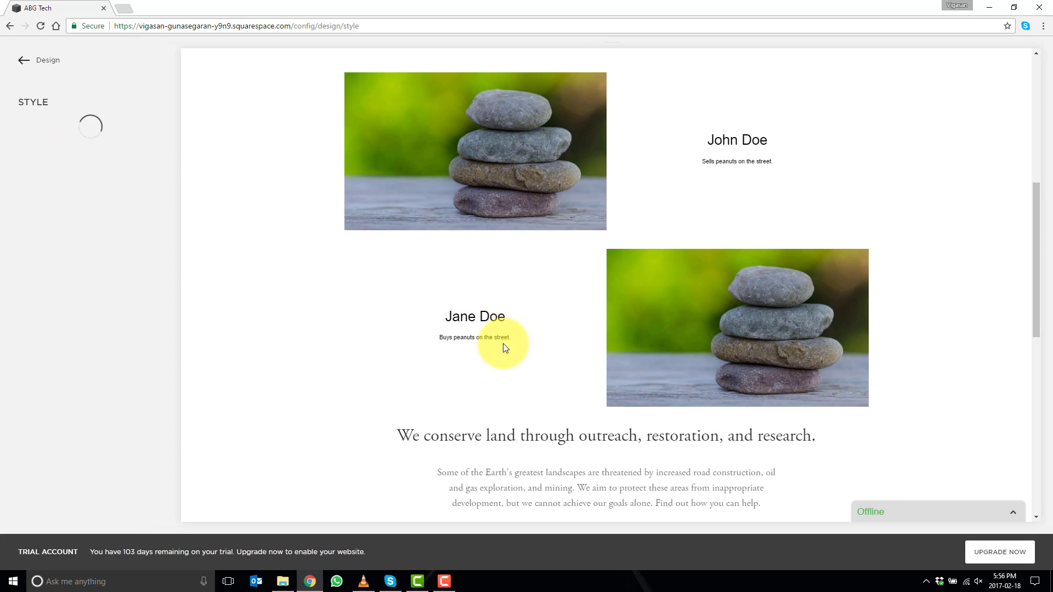
left_click(470, 340)
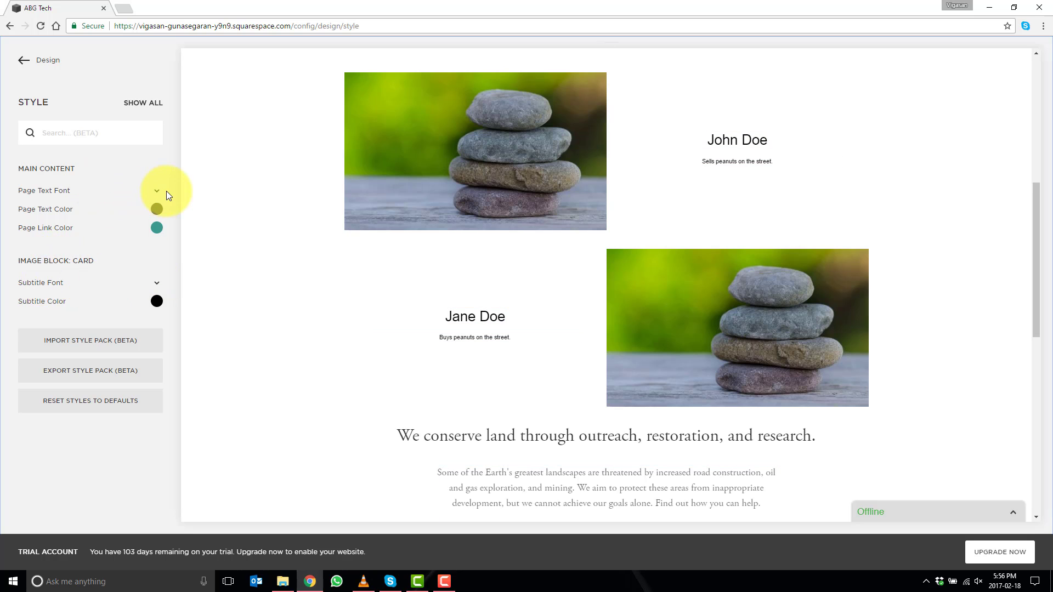
Raise the card subtitle font size to 17px and review the page text font settings
left_click(158, 283)
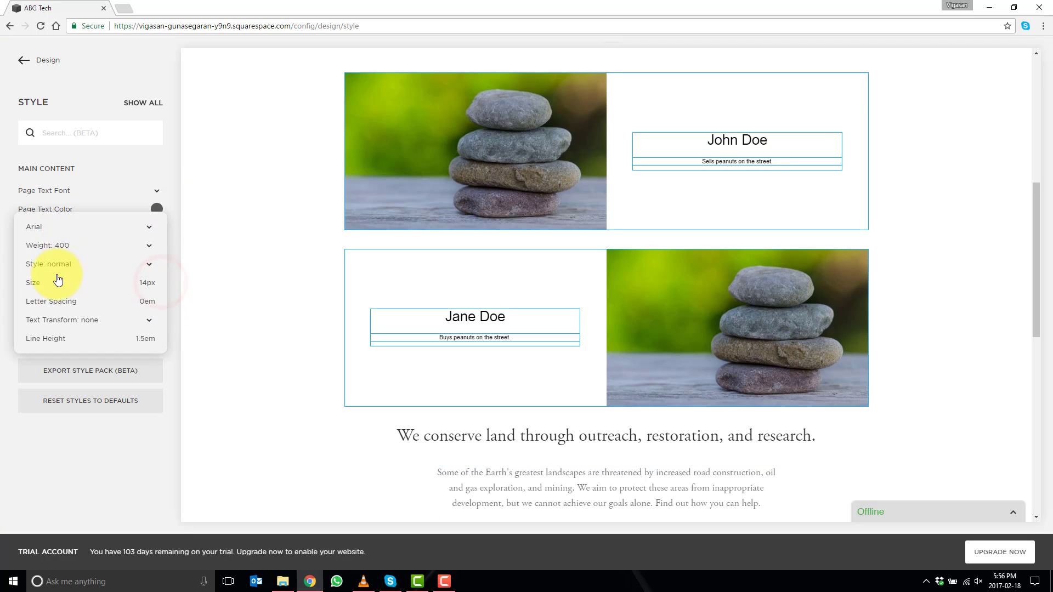
mouse_move(149, 283)
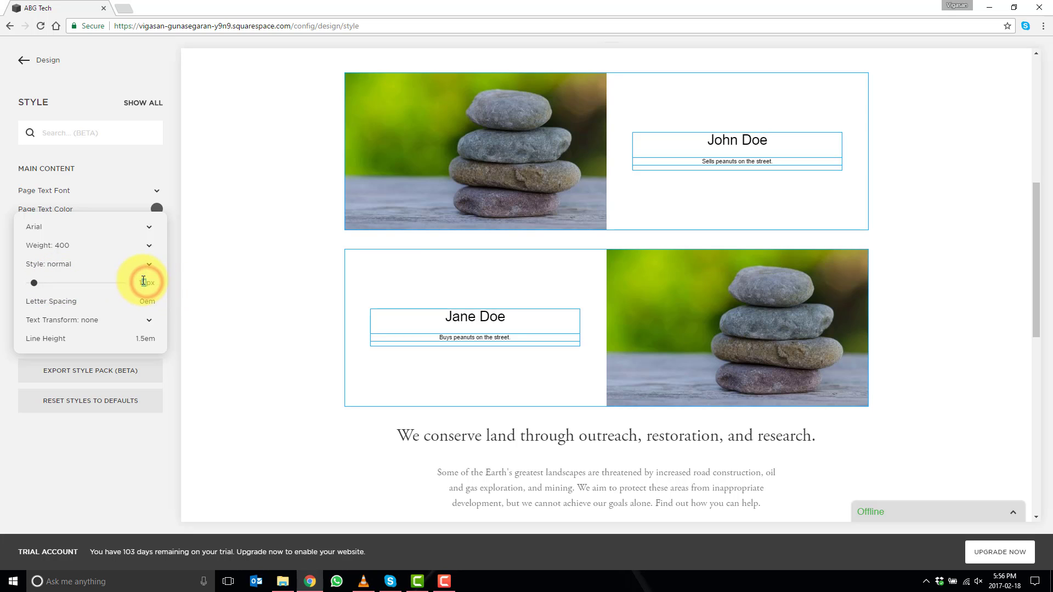
left_click_drag(143, 281, 172, 289)
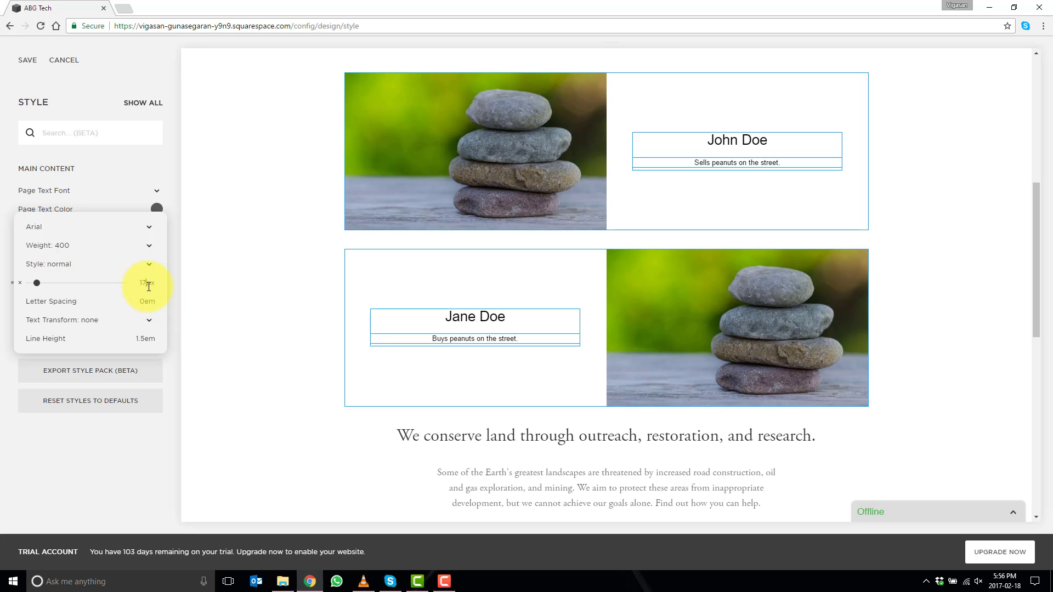
left_click(496, 473)
left_click(507, 481)
left_click(155, 192)
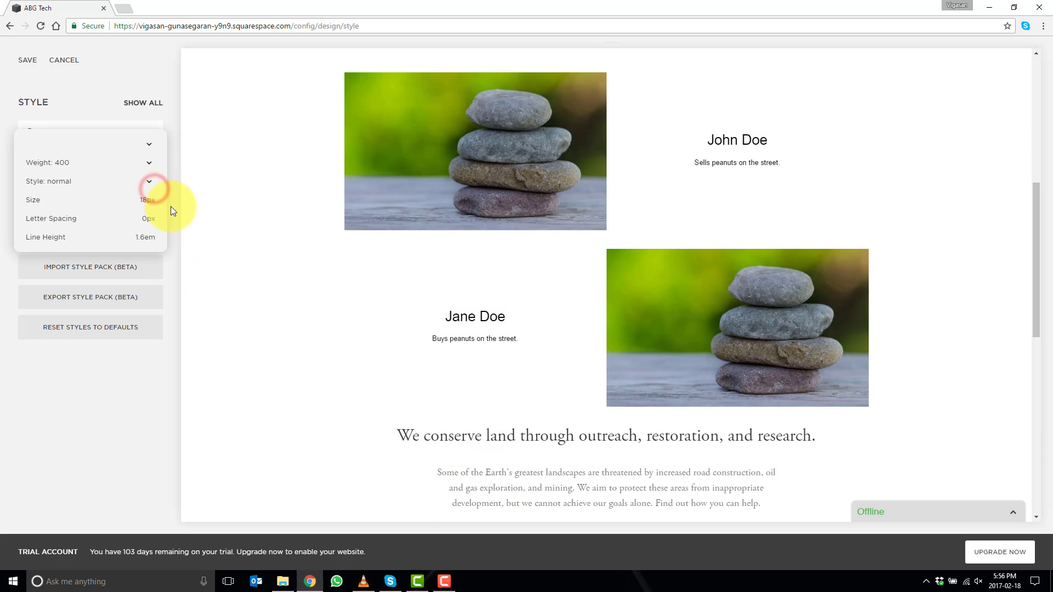
left_click(299, 368)
left_click(478, 338)
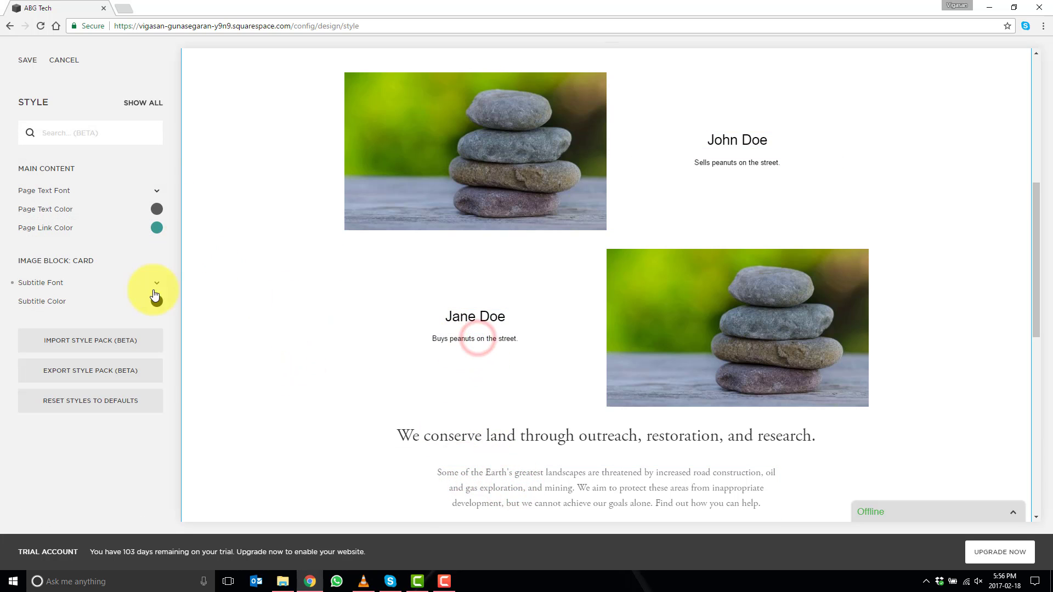
left_click(157, 282)
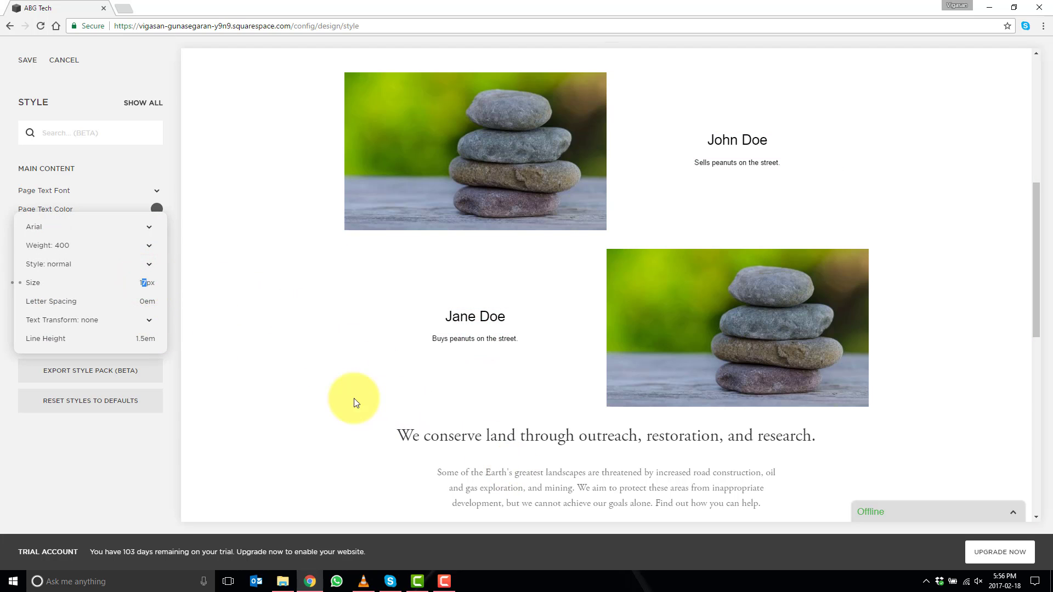
left_click(340, 428)
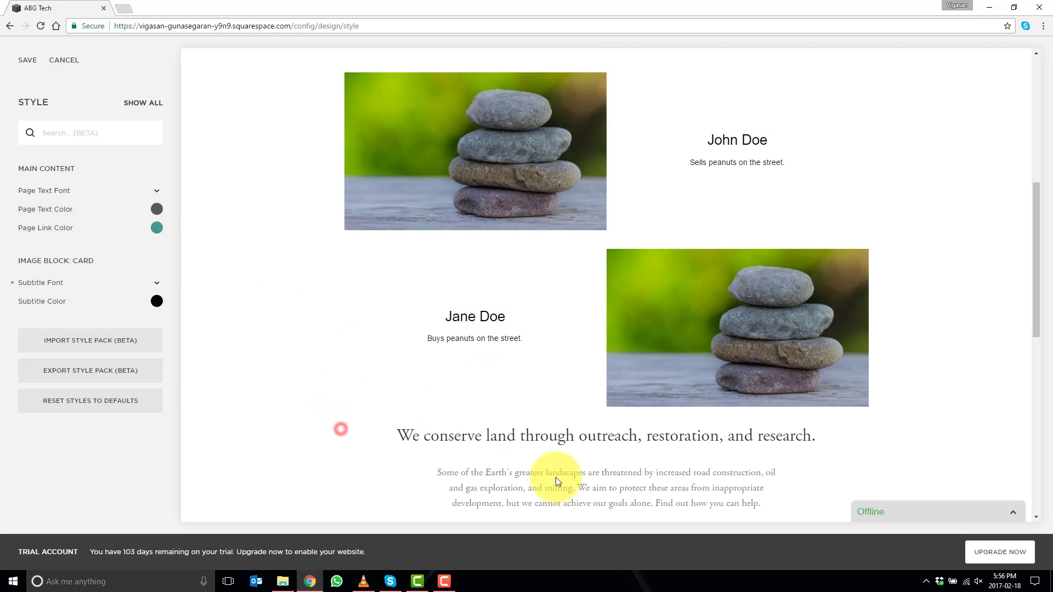
left_click(154, 190)
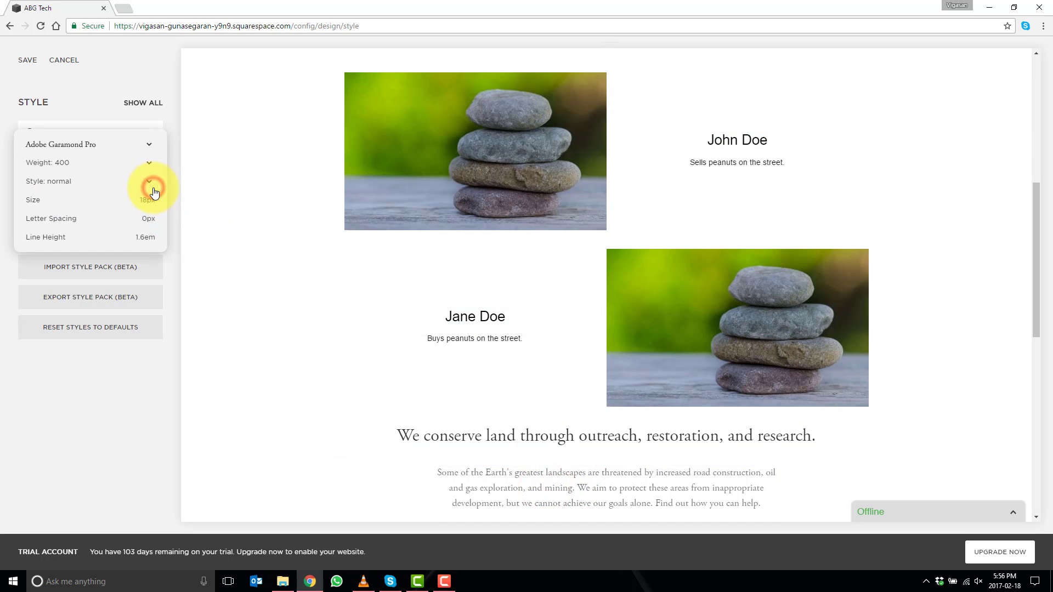
left_click(492, 336)
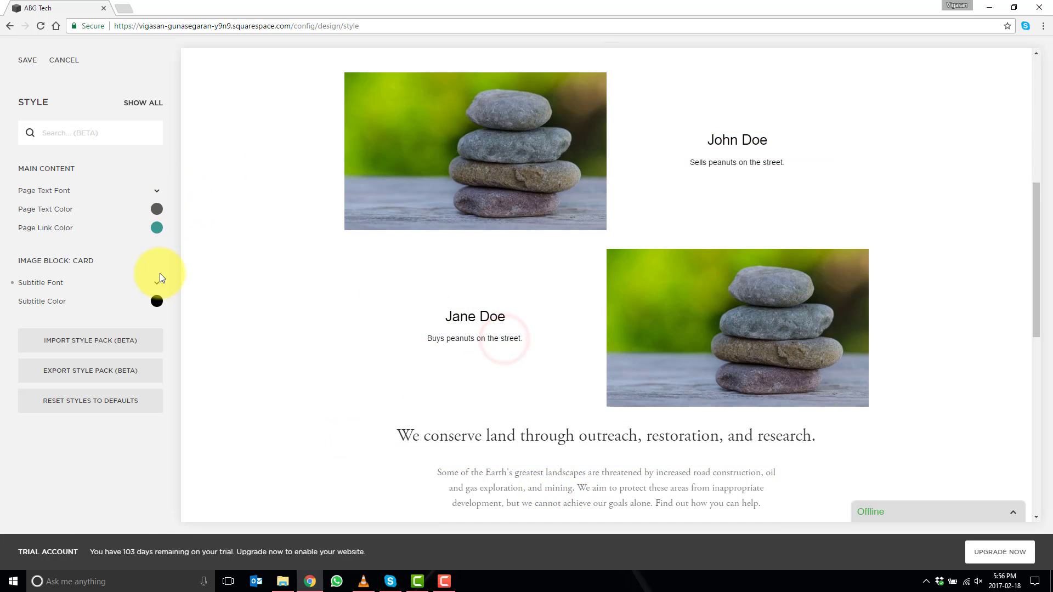
Change the card subtitle font to Adobe Garamond Pro
left_click(158, 288)
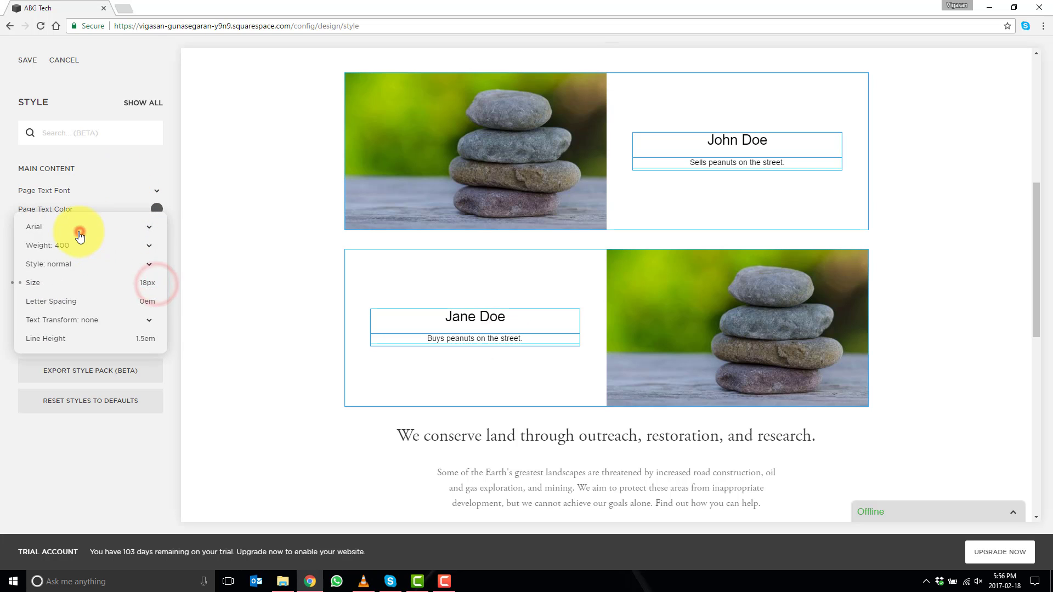
left_click(82, 229)
left_click(82, 104)
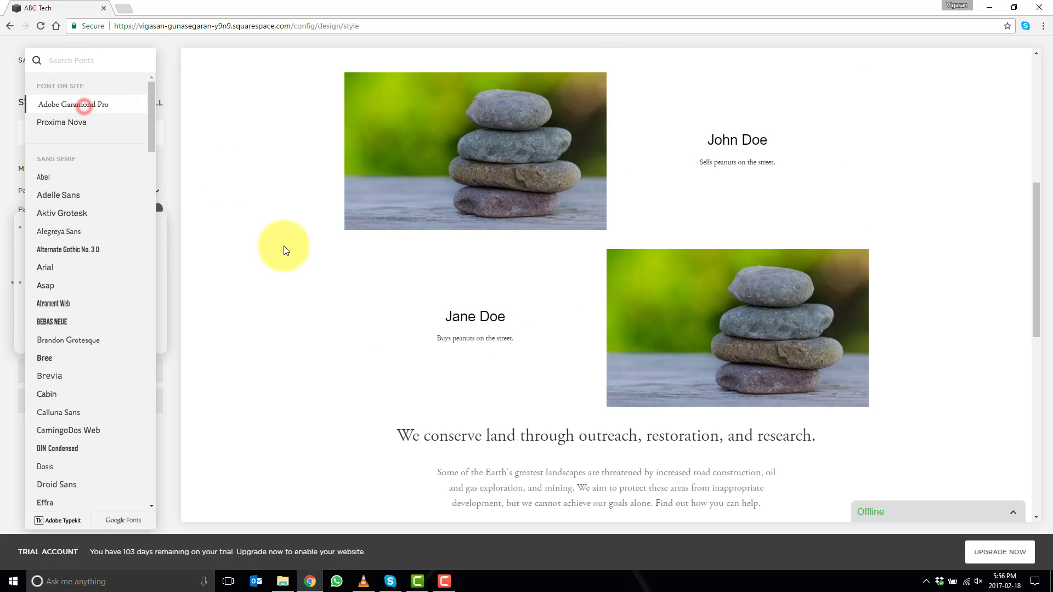
left_click(309, 411)
left_click(470, 336)
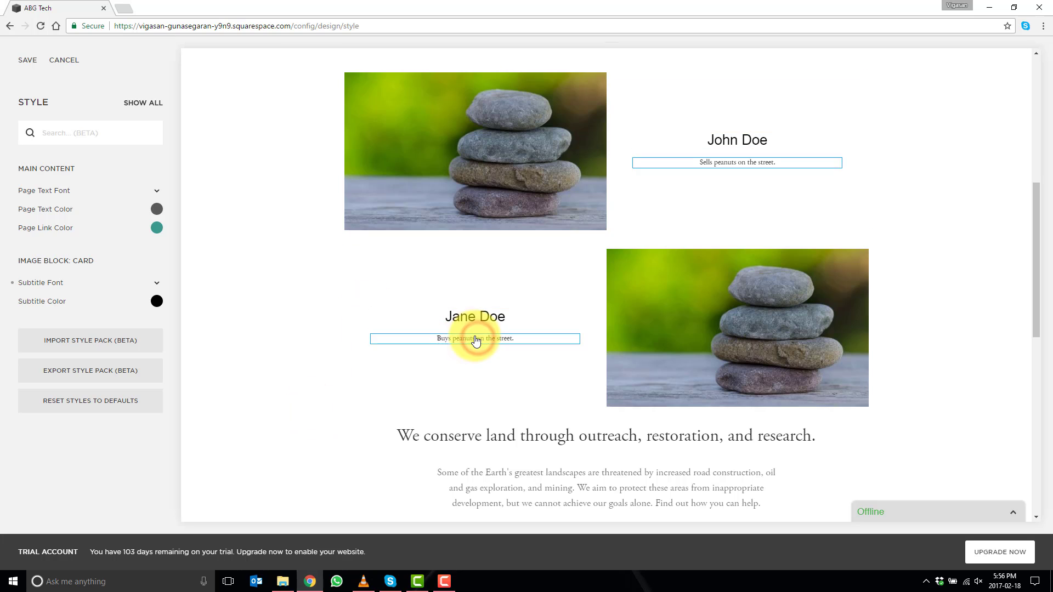
left_click(157, 283)
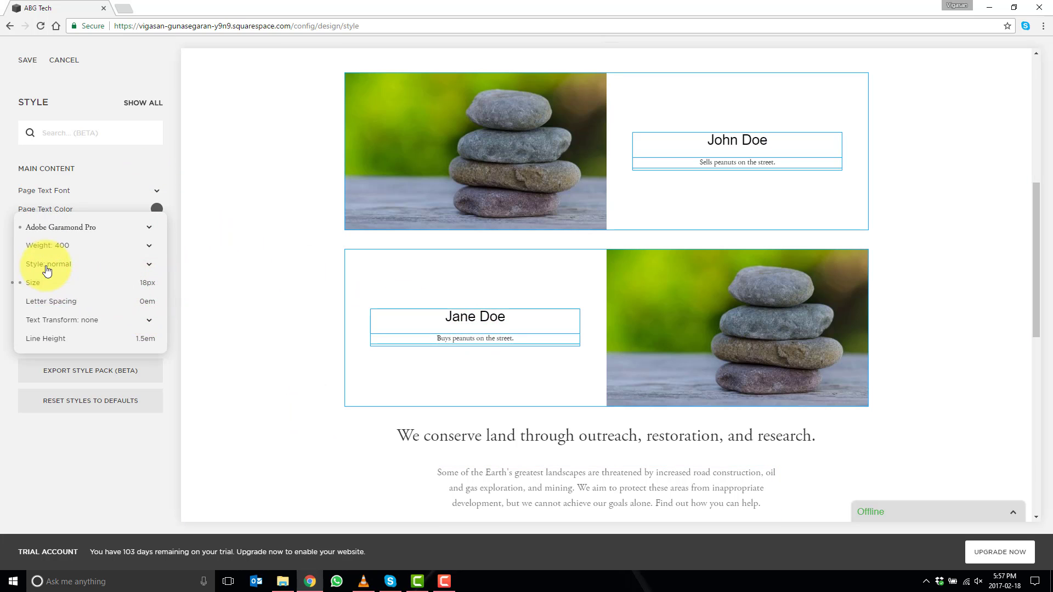
left_click(534, 462)
left_click(563, 486)
left_click(158, 192)
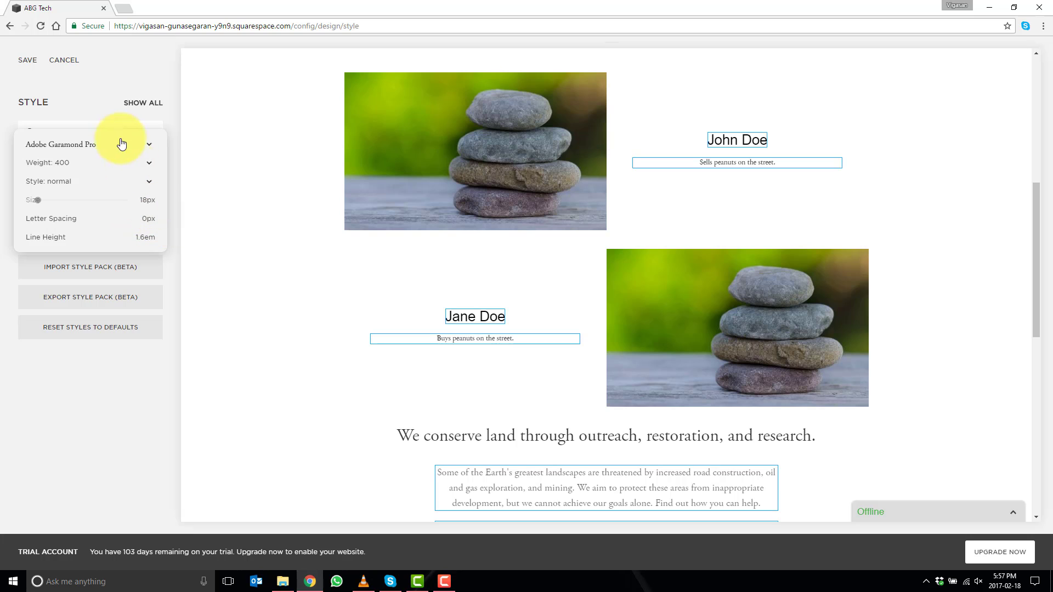
left_click(479, 377)
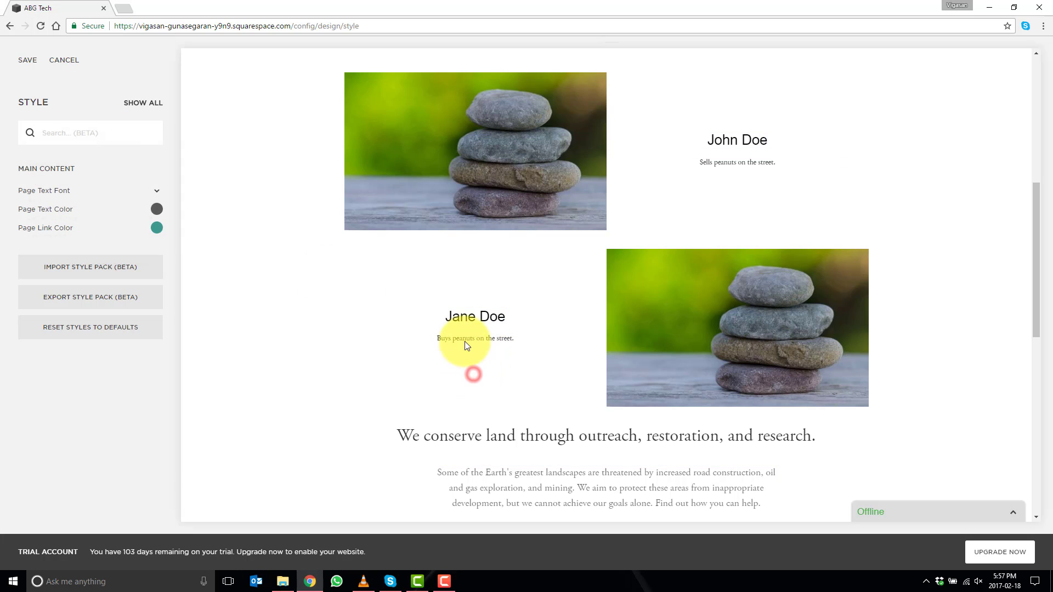
Enlarge the card subtitle font size further and save the Image Block: Card style changes
left_click(470, 340)
left_click(157, 284)
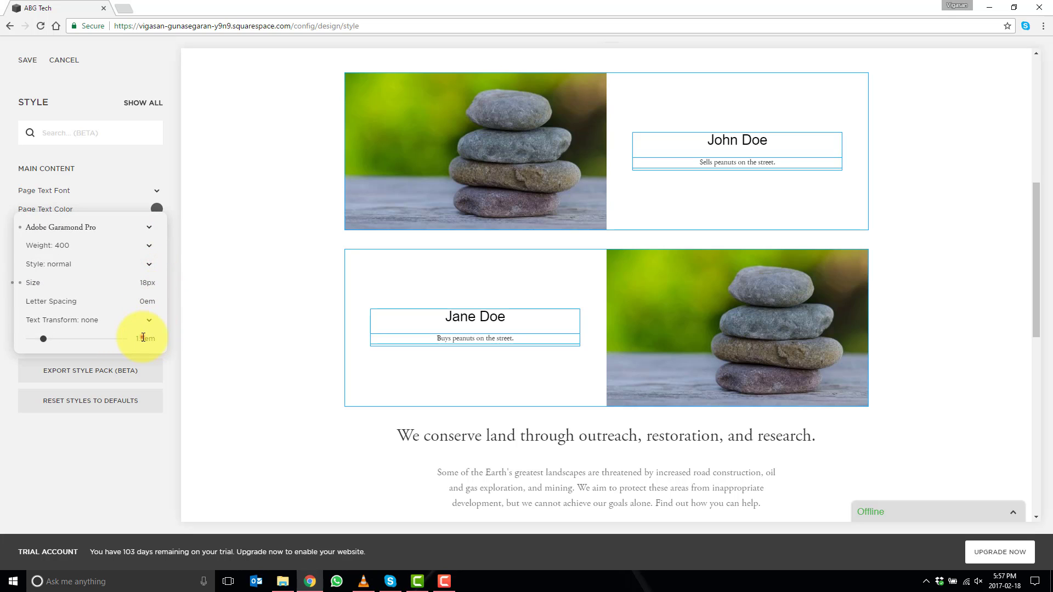
type("6")
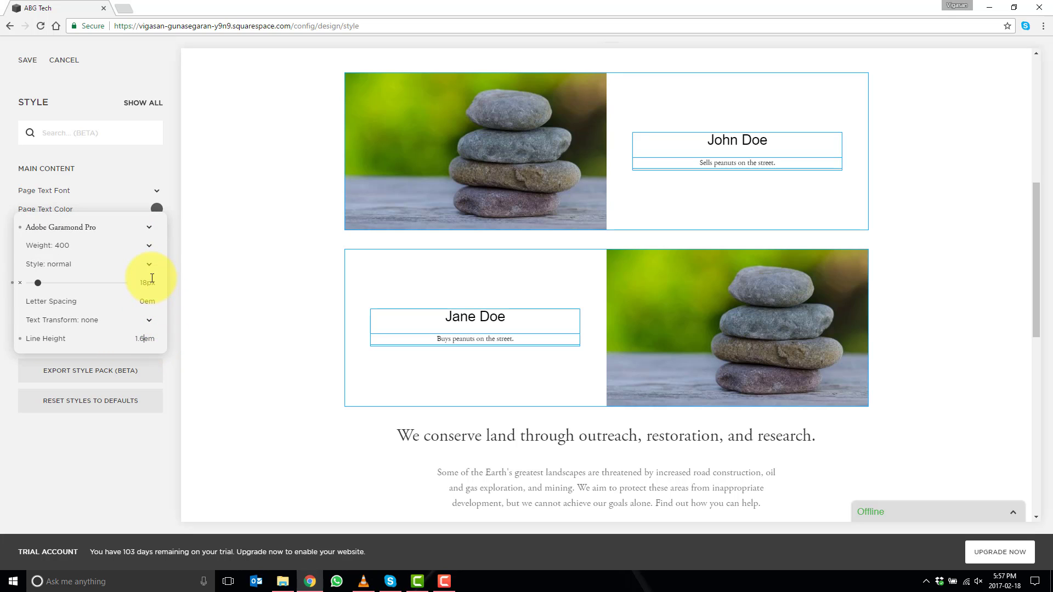
left_click(287, 357)
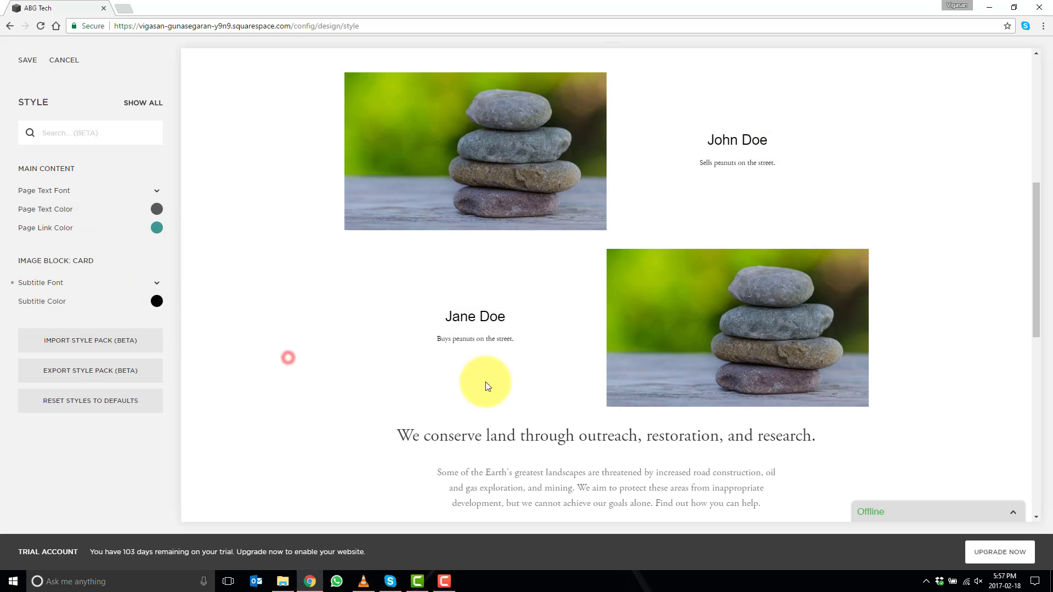
scroll(654, 406, "down", 1)
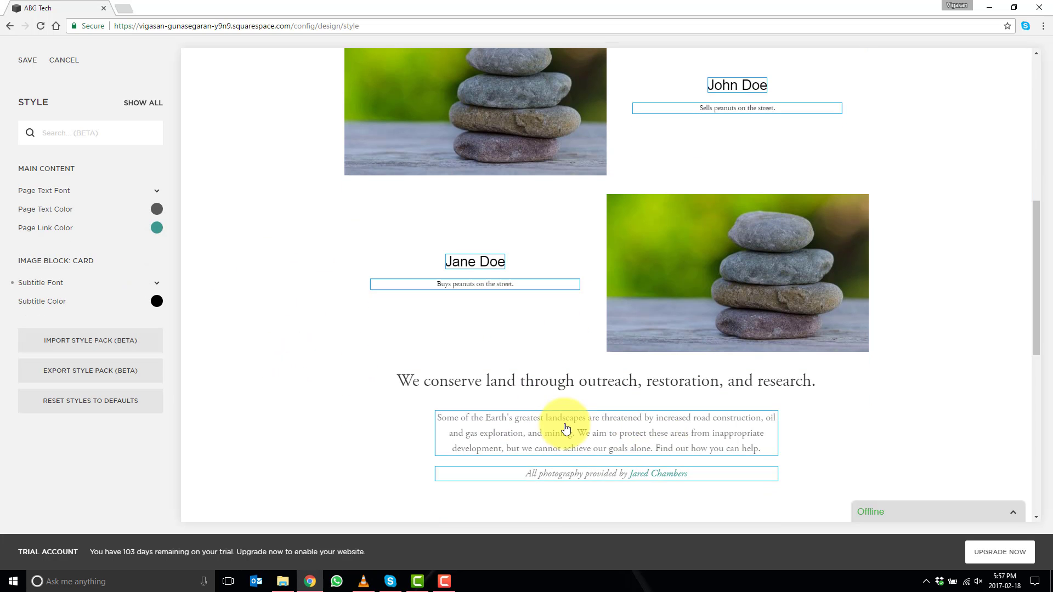
left_click(160, 283)
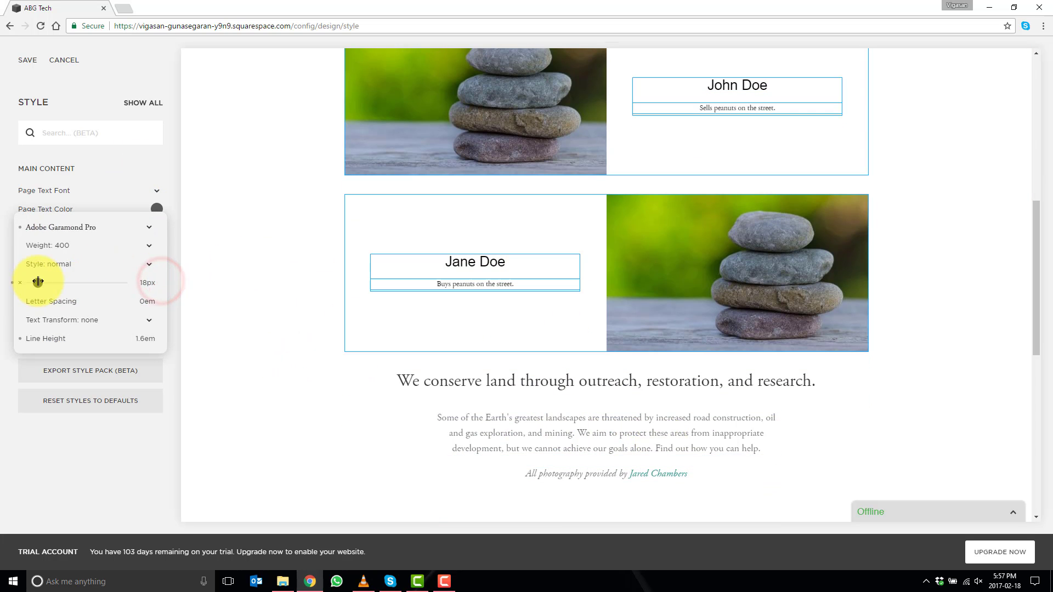
left_click_drag(38, 281, 47, 282)
left_click(340, 413)
scroll(512, 376, "up", 3)
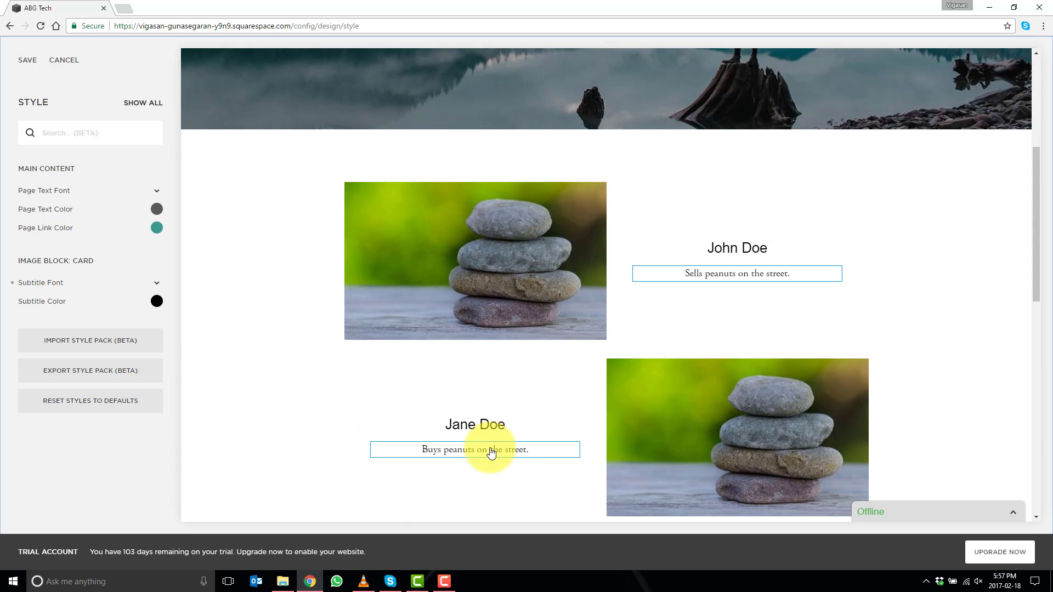
left_click(26, 61)
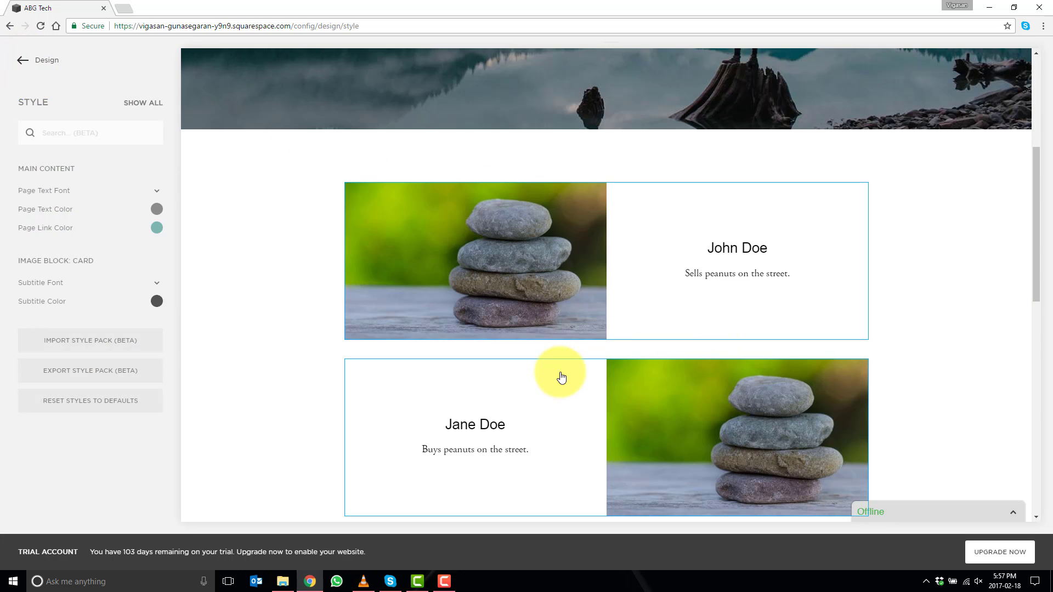
Reopen Page Content editing and switch the John Doe image block to Inline layout
scroll(554, 376, "down", 3)
left_click(20, 60)
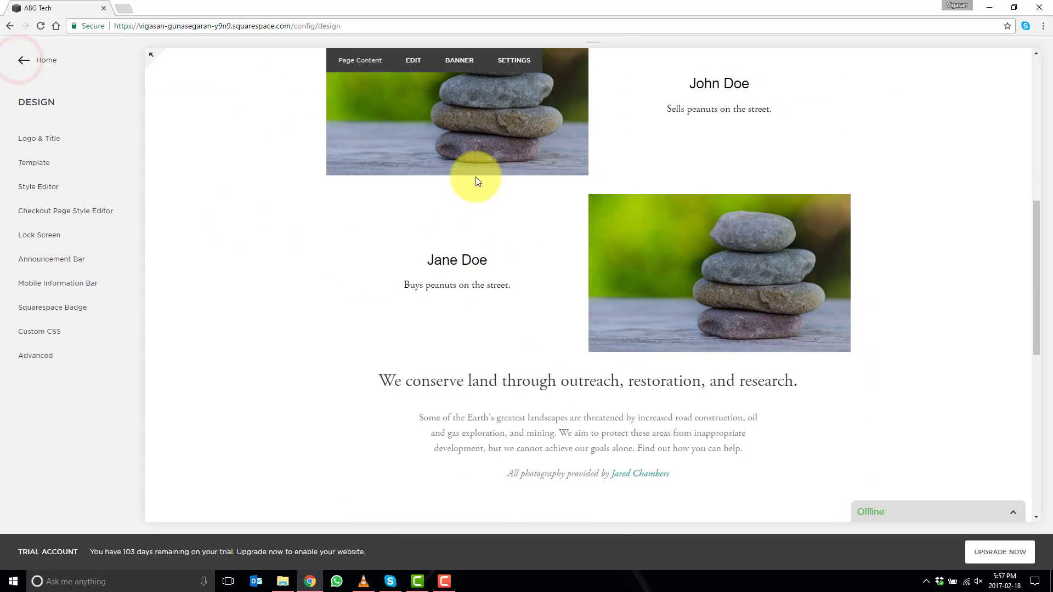
left_click(412, 61)
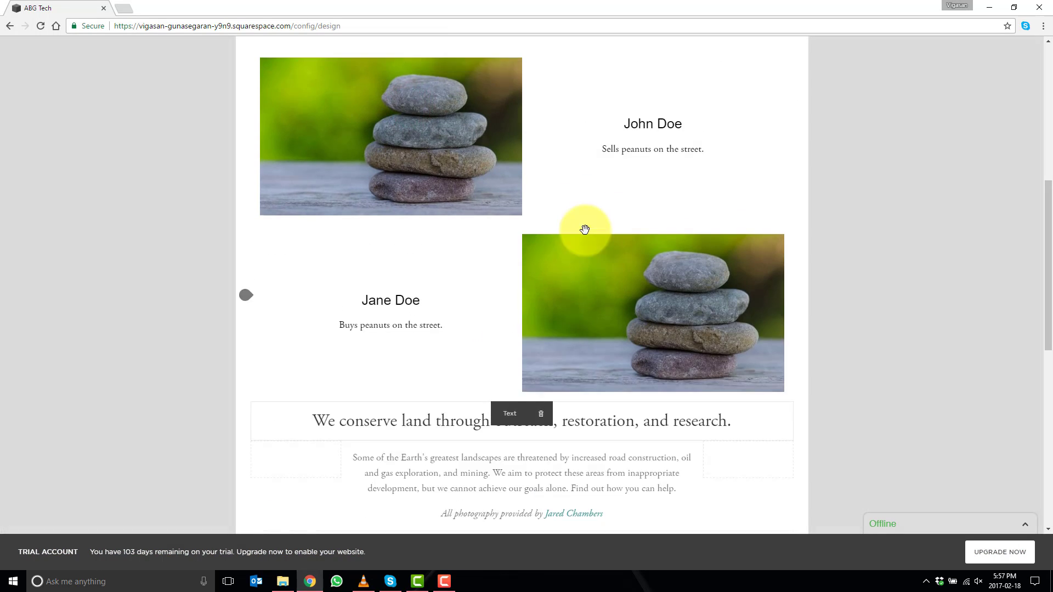
scroll(535, 103, "up", 2)
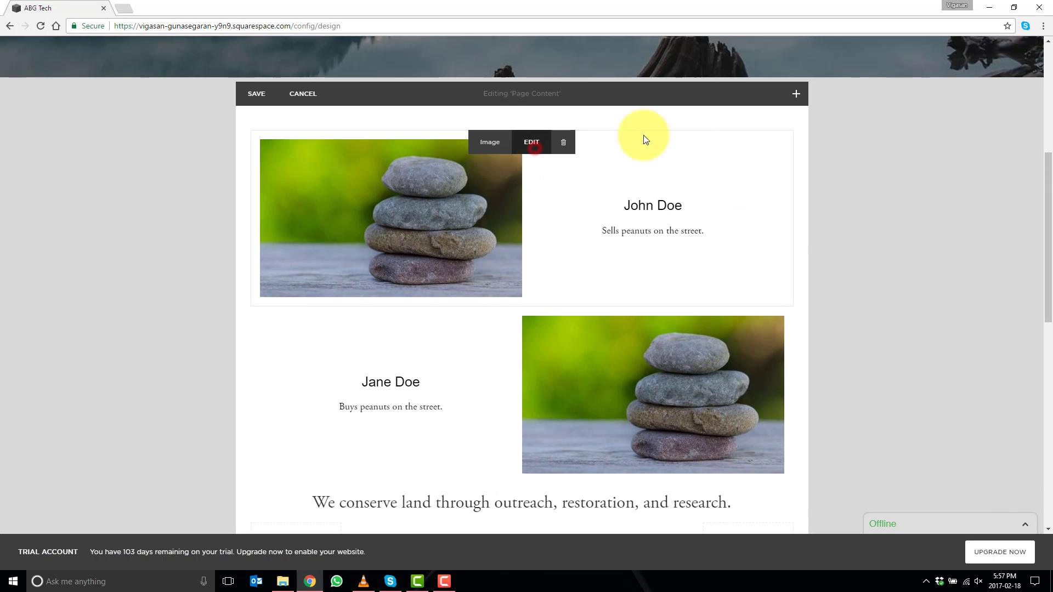
left_click(531, 141)
left_click(974, 246)
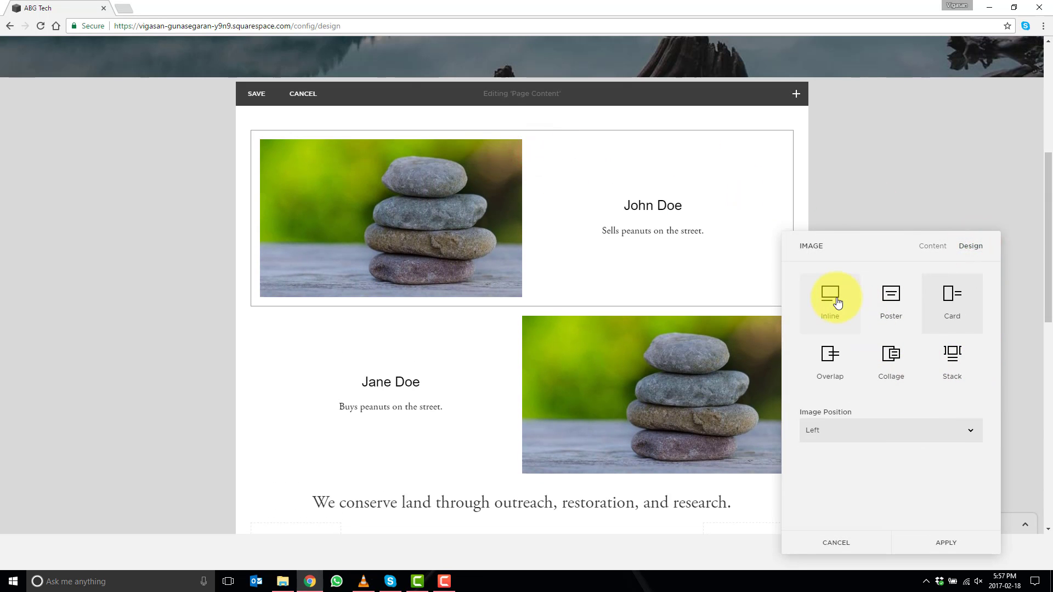
left_click(832, 296)
Add the caption 'hello' beneath the image
scroll(562, 344, "down", 5)
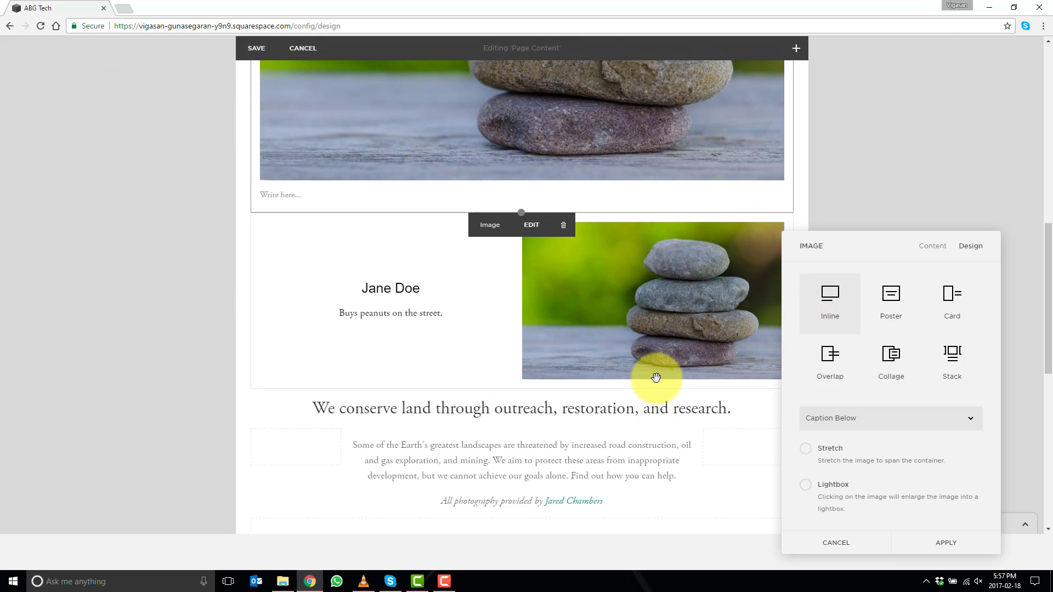
scroll(603, 299, "up", 1)
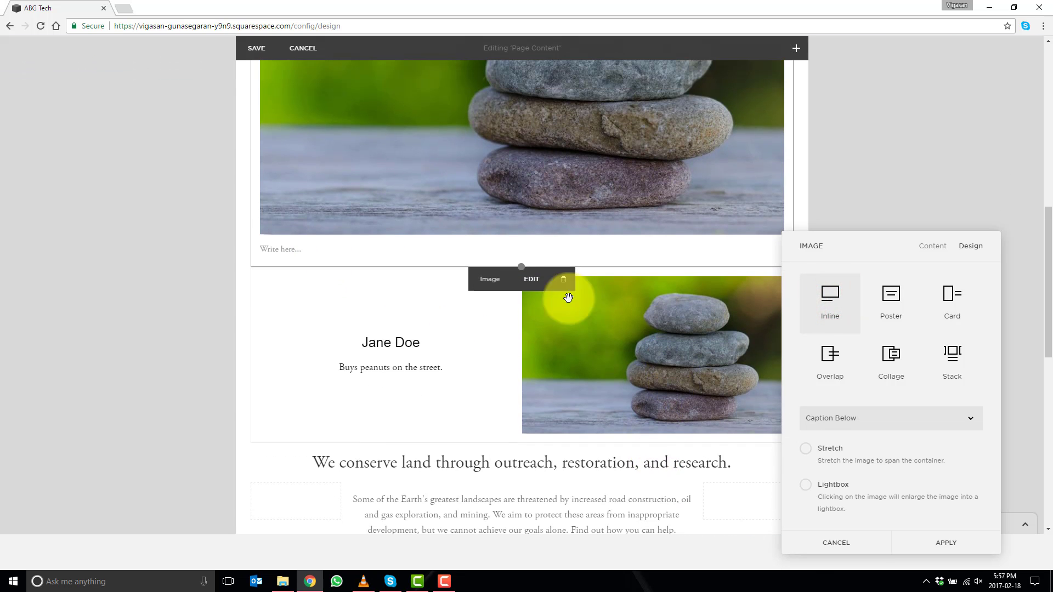
left_click(284, 247)
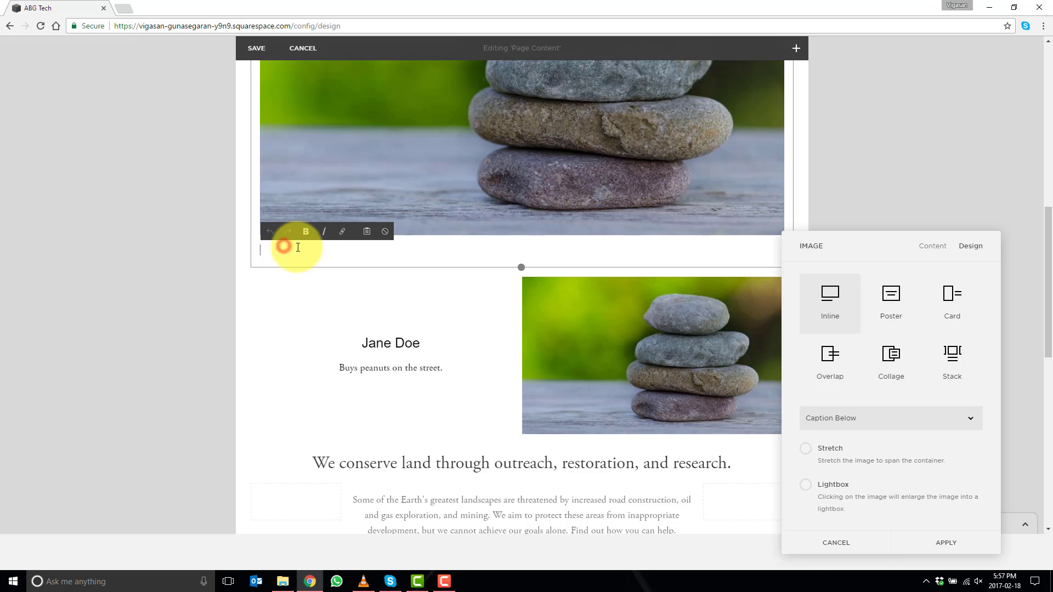
type("hello")
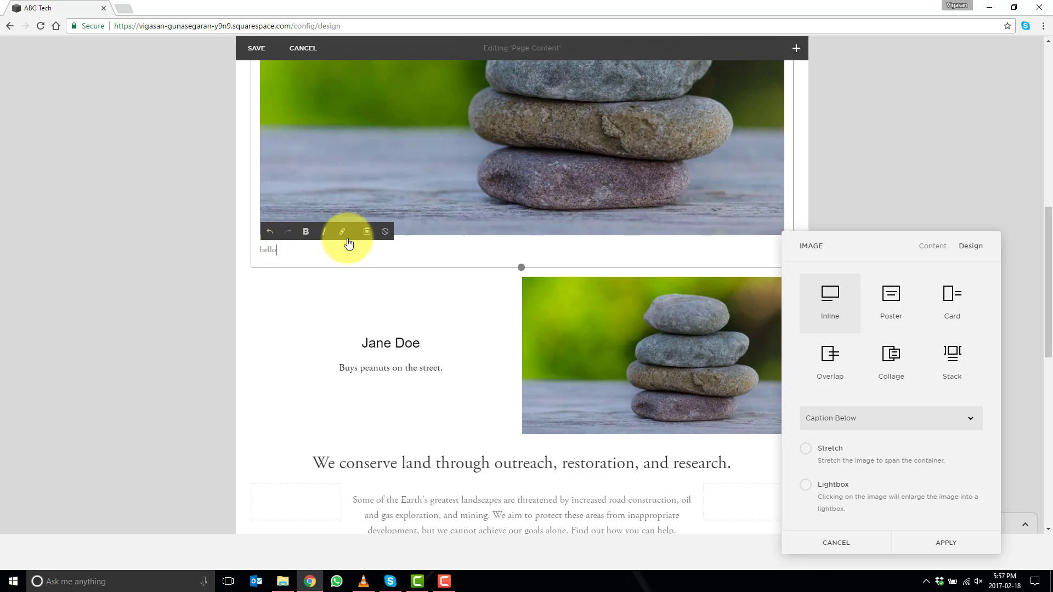
Preview the John Doe block in Poster layout and its overlaid text, then switch it to Card
left_click(899, 302)
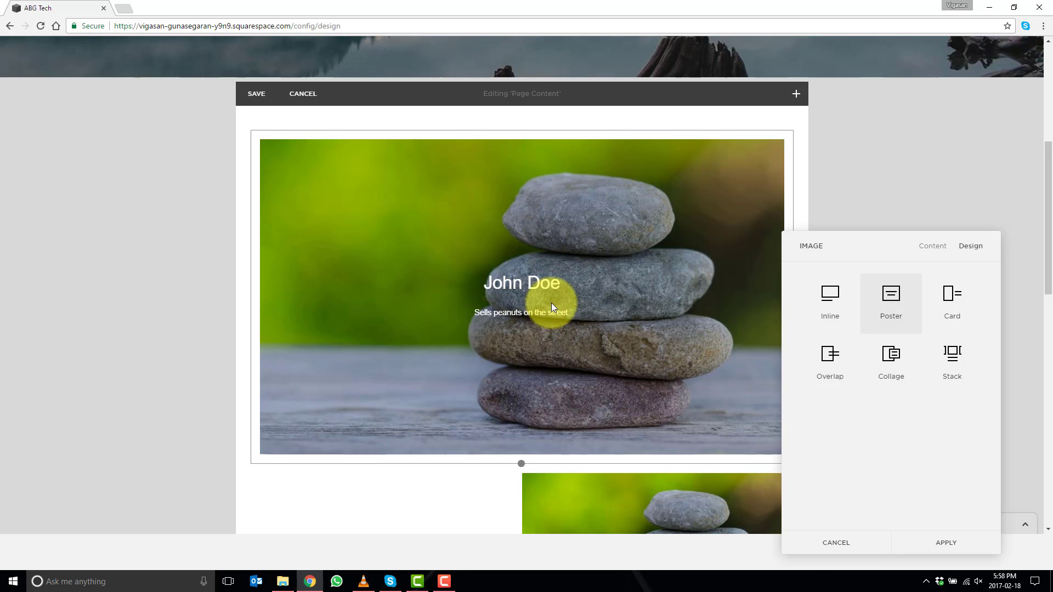
left_click(565, 284)
left_click(583, 317)
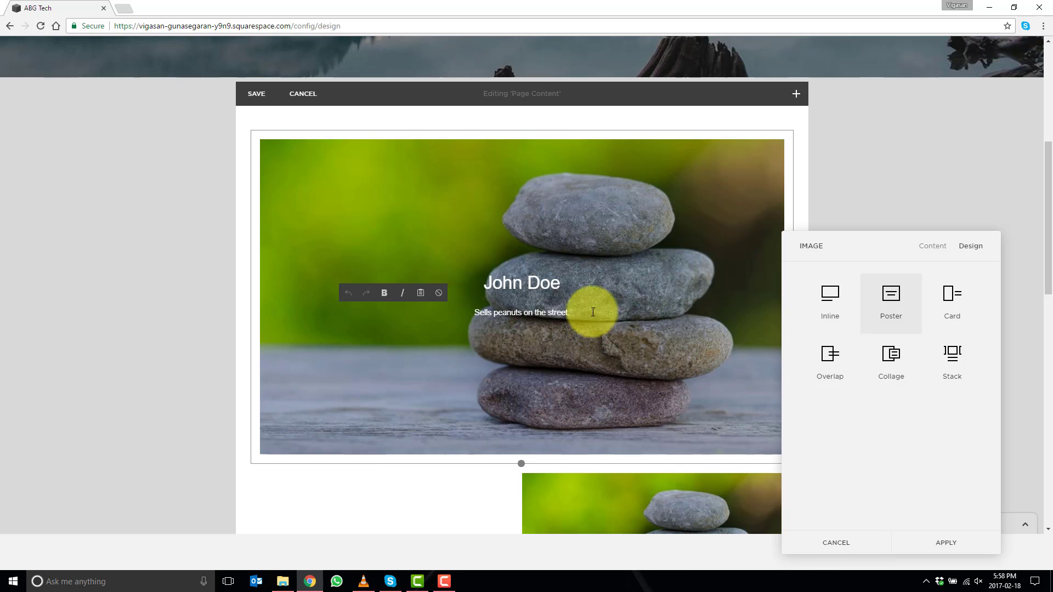
left_click_drag(559, 283, 492, 283)
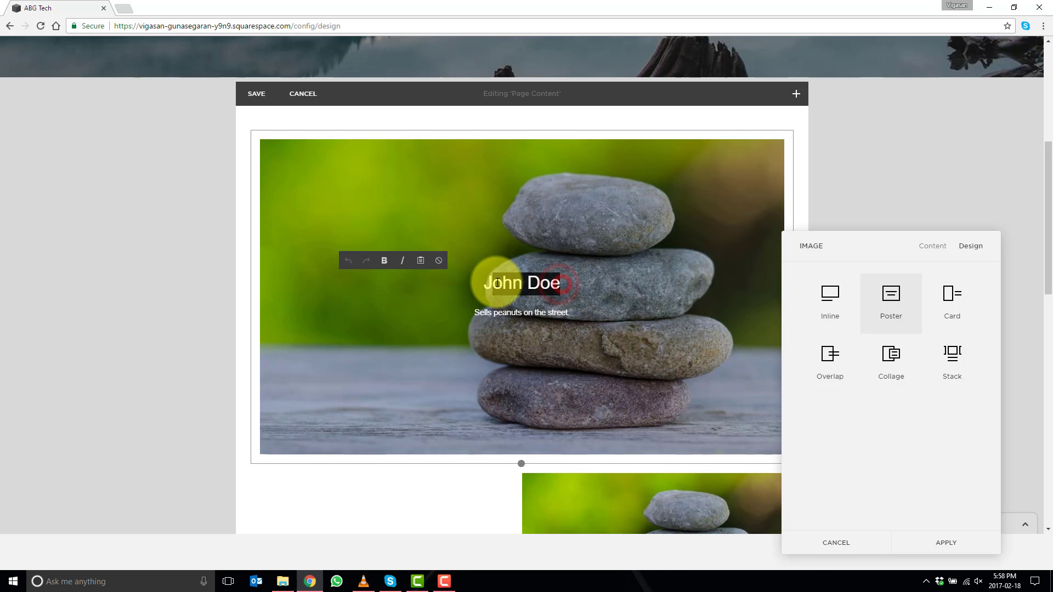
left_click(666, 261)
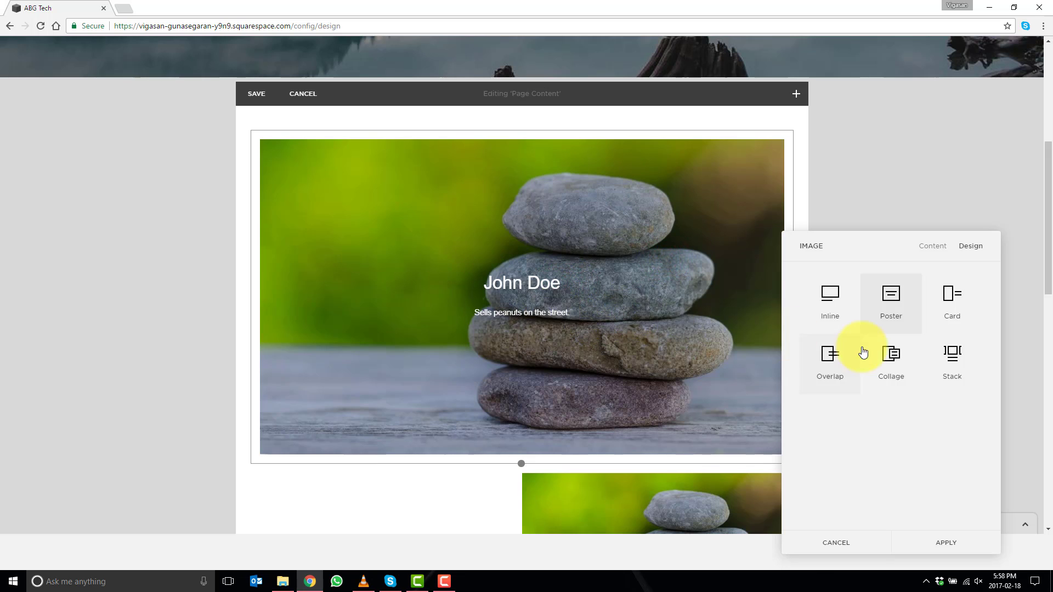
left_click(963, 308)
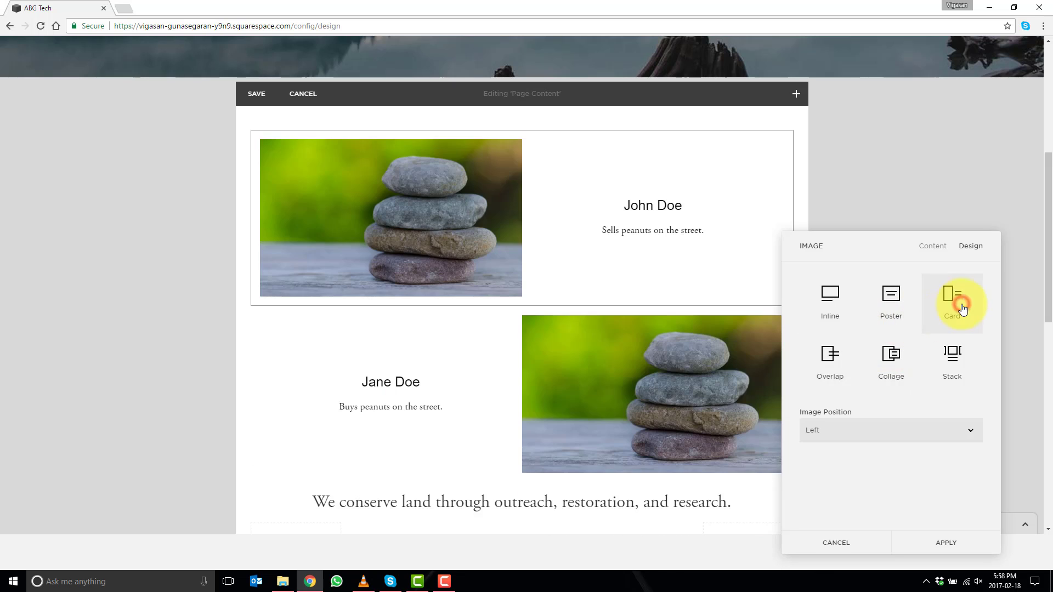
Switch the John Doe block to Overlap with the image on the left, briefly trying Collage
left_click(830, 354)
left_click(883, 423)
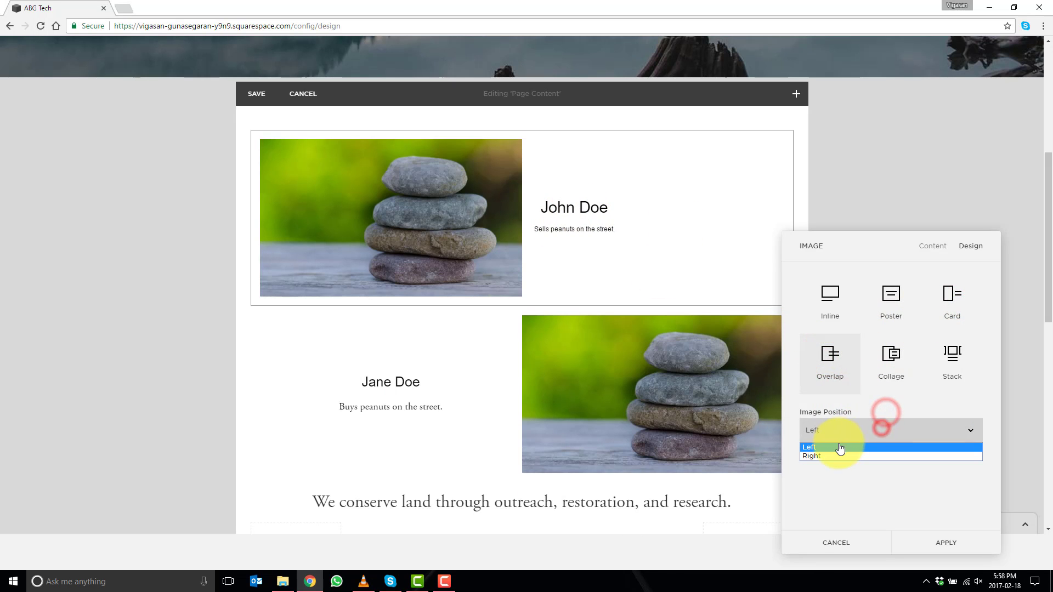
left_click(644, 207)
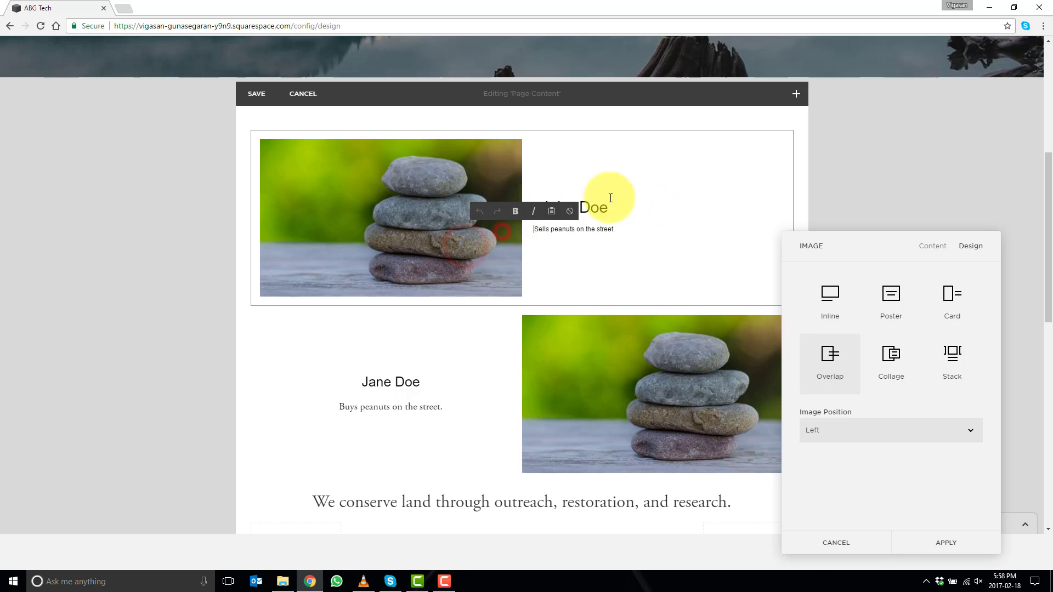
key("Home")
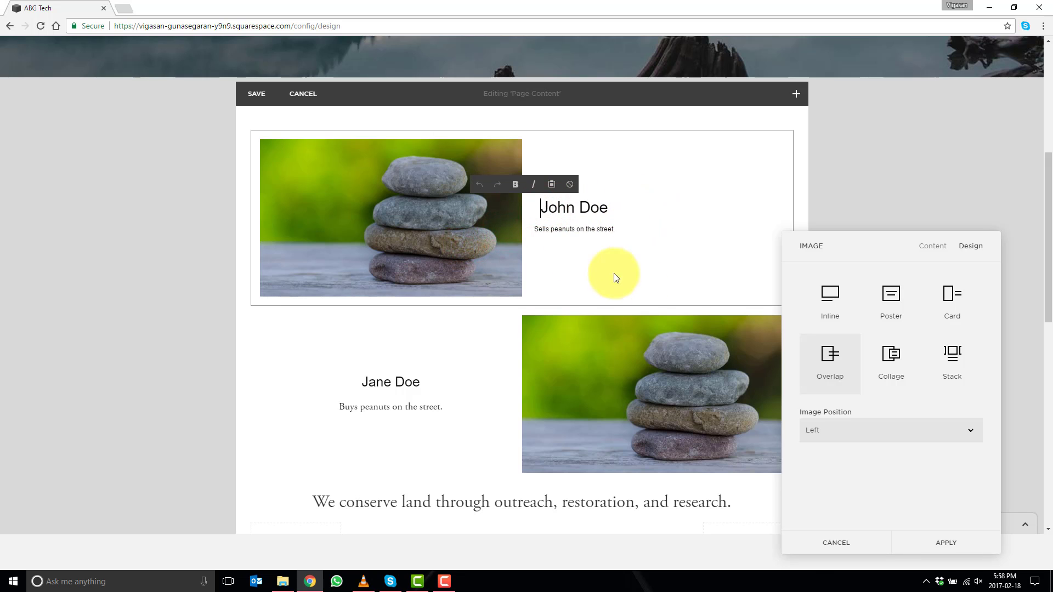
left_click(871, 361)
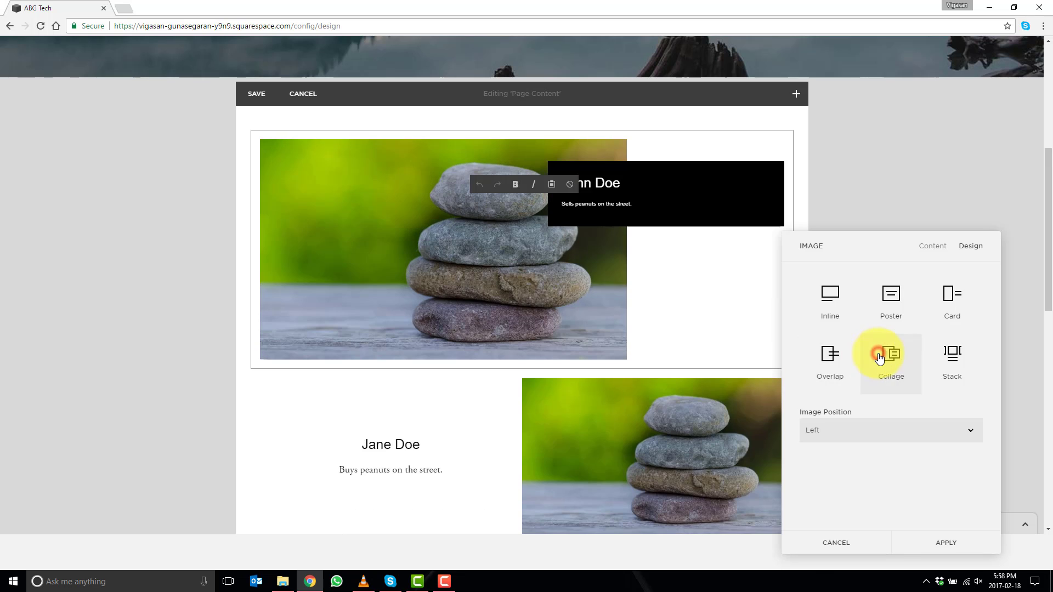
left_click(811, 358)
Paste the John Doe heading and 'Sells peanuts on the street.' repeatedly, then apply Collage layout
triple_click(625, 209)
left_click(624, 208)
key("ctrl+v")
key("ctrl+v")
key("ctrl+v")
key("ctrl+v")
key("ctrl+v")
key("ctrl+v")
key("ctrl+v")
key("ctrl+v")
key("ctrl+v")
key("ctrl+v")
key("ctrl+v")
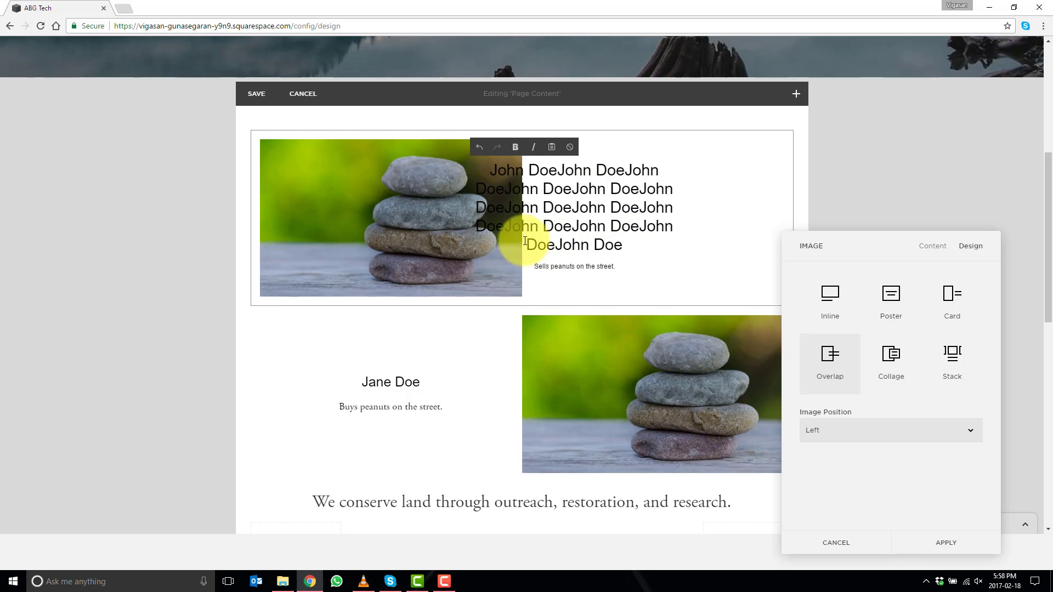
left_click(550, 264)
triple_click(551, 264)
key("BackSpace")
key("ctrl+v")
key("ctrl+v")
key("ctrl+v")
key("ctrl+v")
key("ctrl+v")
key("ctrl+v")
key("ctrl+v")
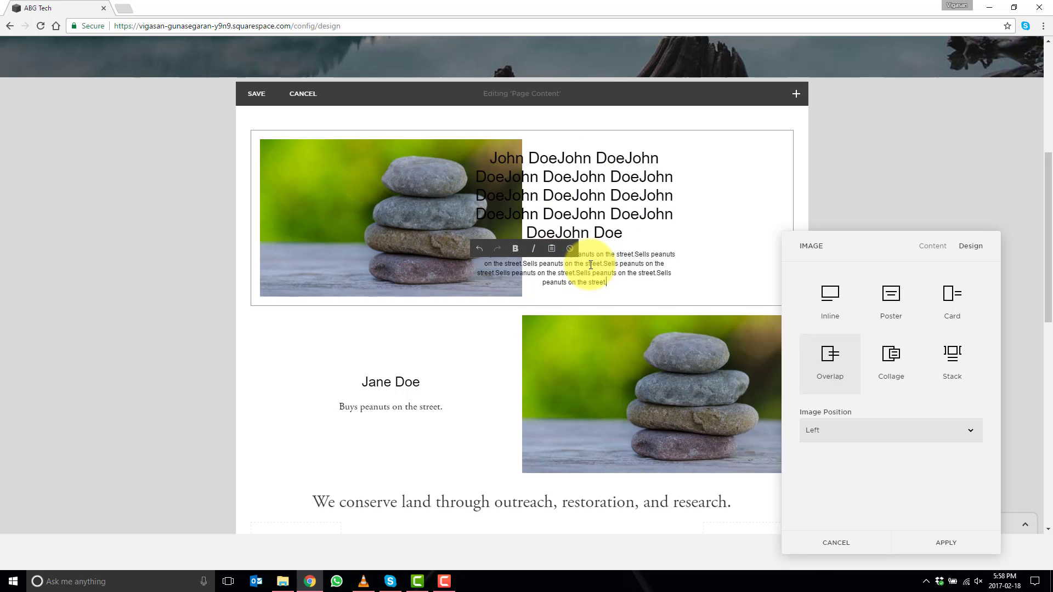
left_click(710, 204)
left_click(901, 360)
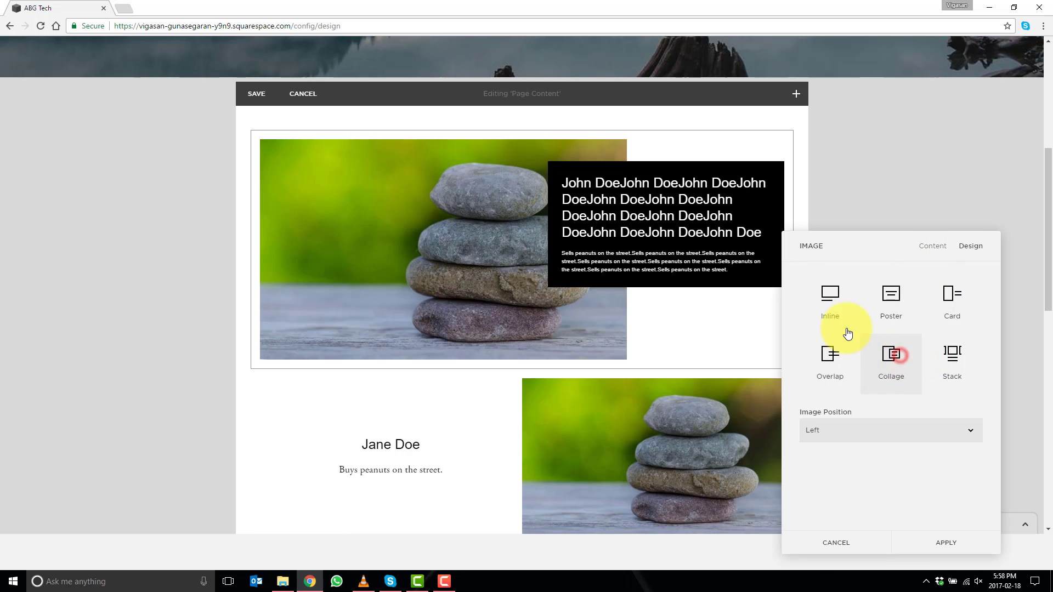
Cycle the John Doe block through the Stack, Inline and Poster layouts
left_click(958, 368)
scroll(656, 266, "down", 4)
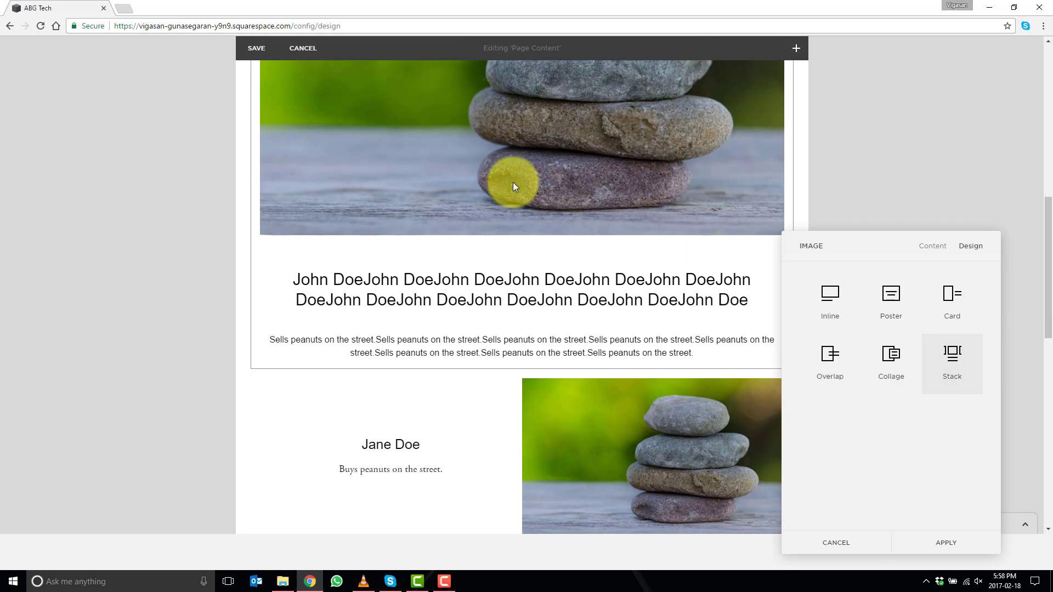
scroll(819, 335, "up", 3)
left_click(831, 299)
left_click(913, 422)
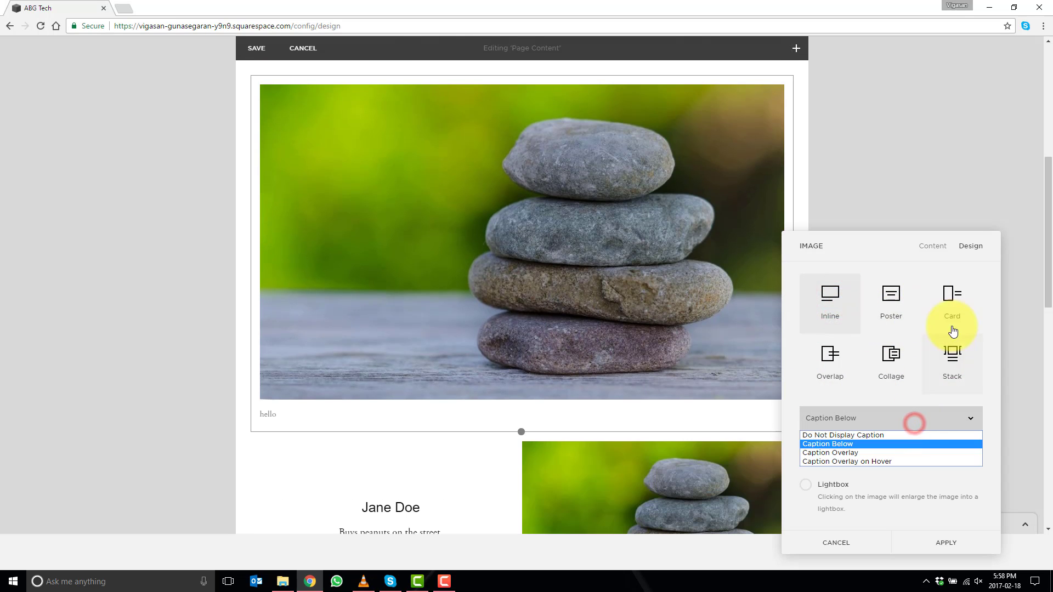
left_click(893, 301)
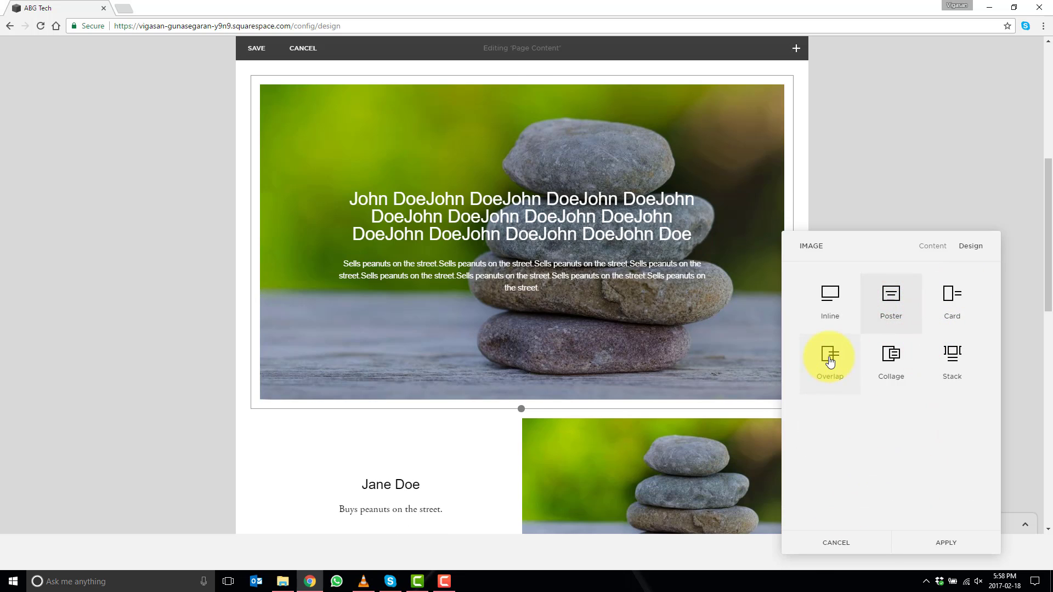
Set the block to Card layout, trying image position Right before settling on Left
left_click(830, 359)
left_click(953, 299)
left_click(857, 430)
left_click(833, 454)
left_click(859, 430)
left_click(854, 449)
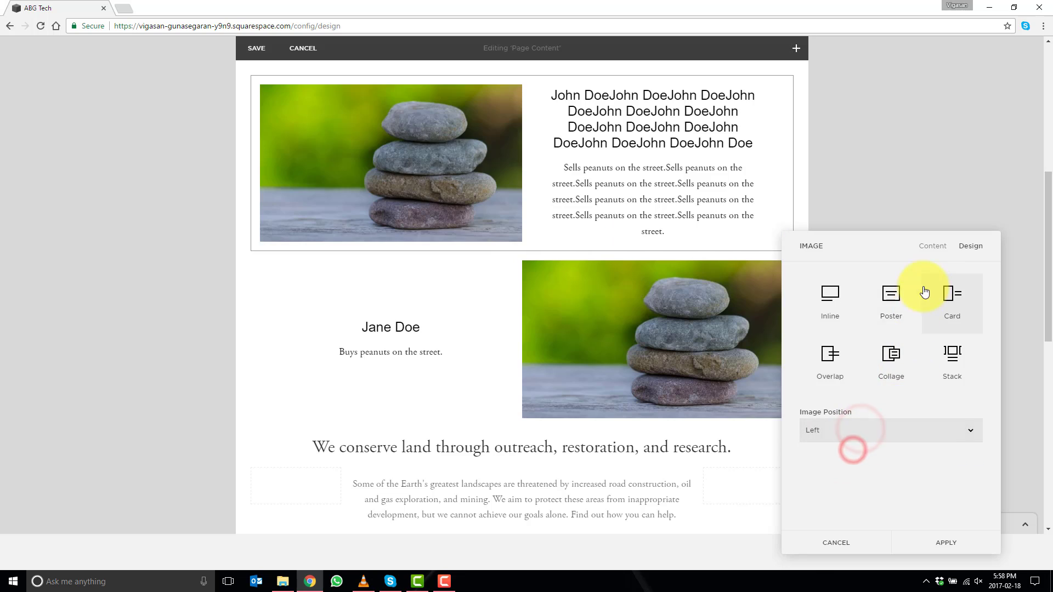